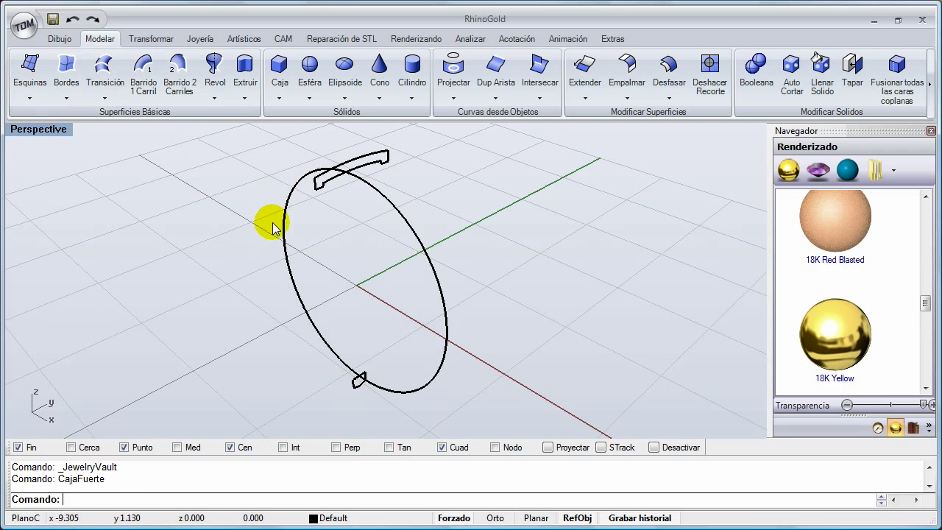
# - Start a one-rail sweep with the large circle as the rail and the two small closed profiles as cross sections
pyautogui.moveTo(416, 260); pyautogui.dragTo(417, 266, button='right')
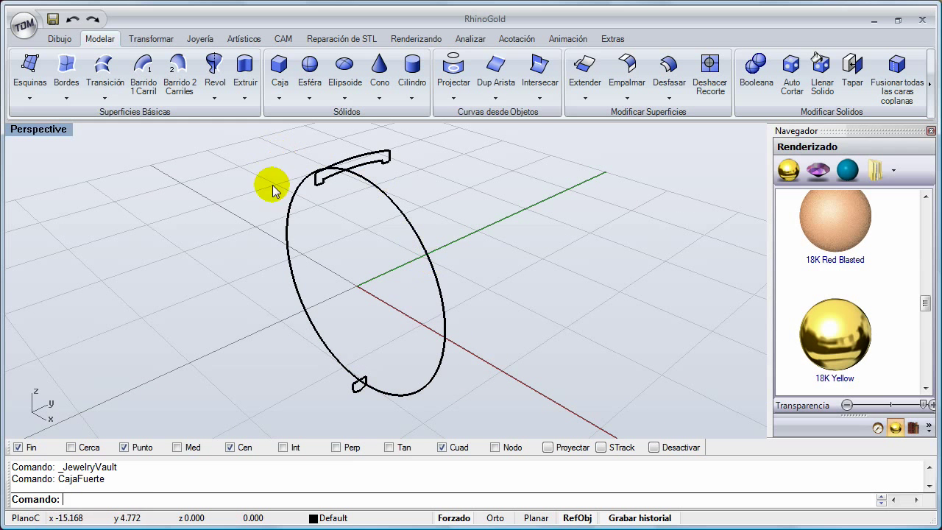
pyautogui.moveTo(407, 312); pyautogui.dragTo(395, 316, button='right')
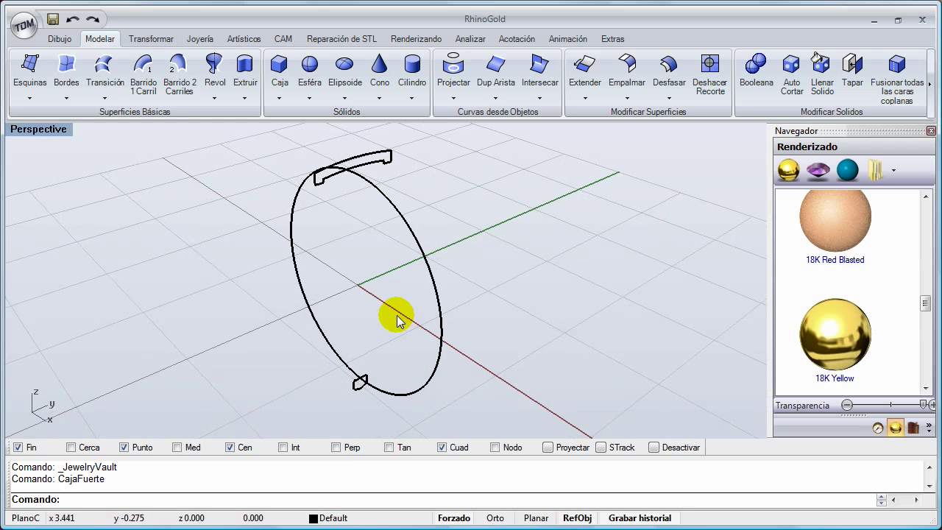
pyautogui.click(151, 101)
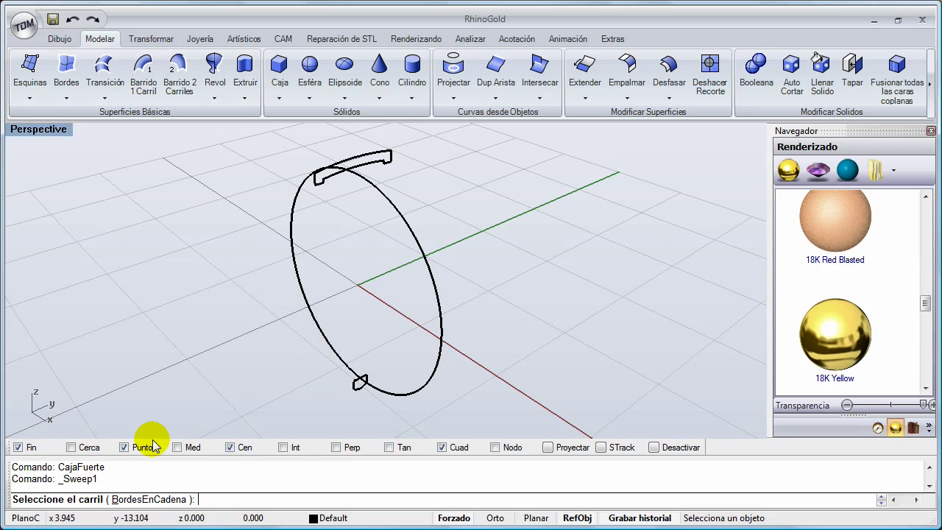
pyautogui.click(390, 400)
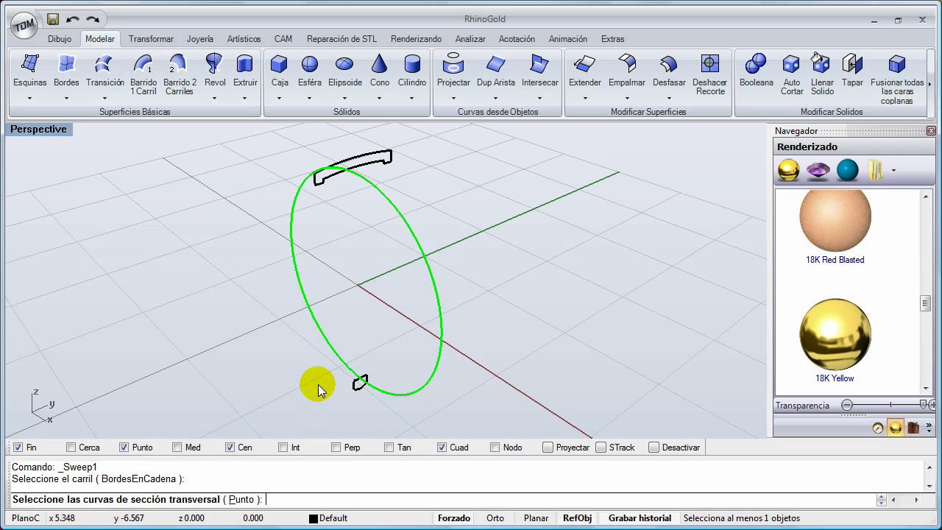
pyautogui.click(355, 384)
pyautogui.click(314, 183)
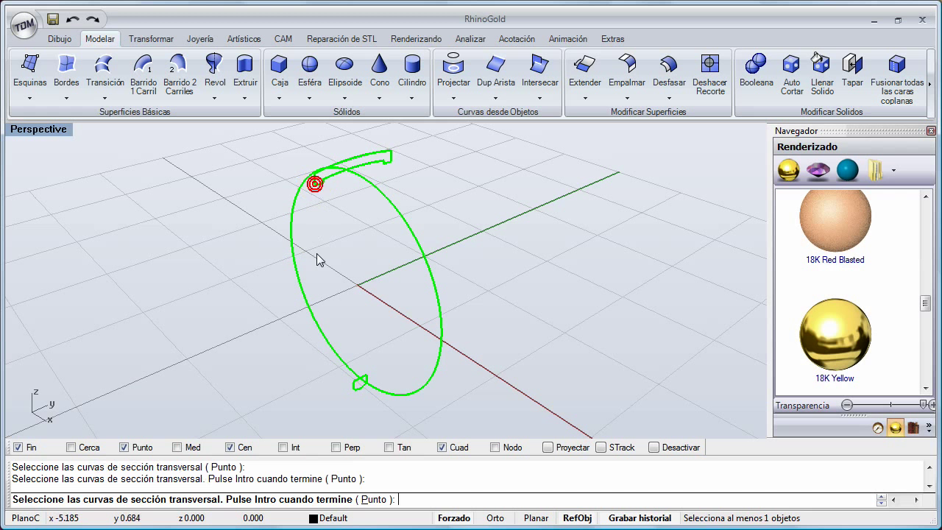
pyautogui.press('Return')
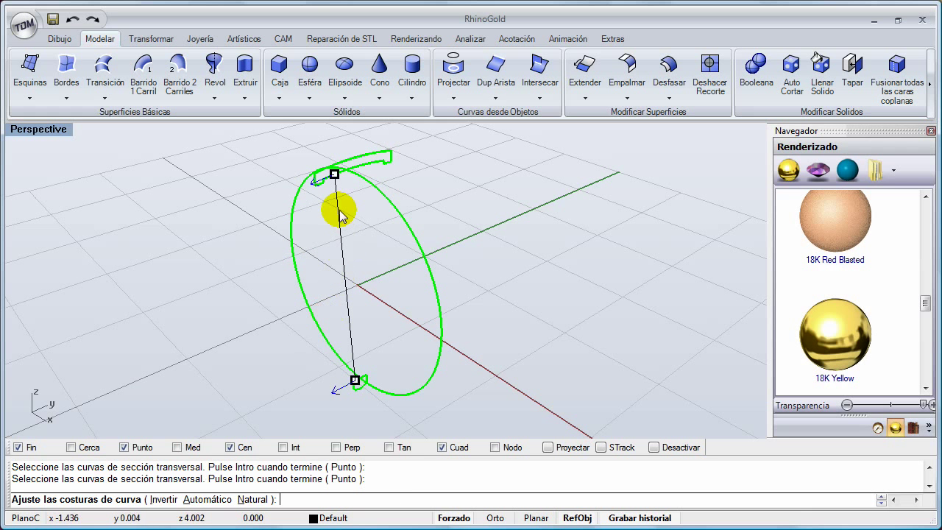
# - Check the seam points and directions on both cross-section profiles and accept them for the one-rail sweep
pyautogui.moveTo(334, 210); pyautogui.dragTo(312, 210, button='right')
pyautogui.scroll(8, 328, 347)
pyautogui.scroll(2, 346, 370)
pyautogui.keyDown('shift'); pyautogui.moveTo(406, 390); pyautogui.dragTo(370, 272, button='right'); pyautogui.keyUp('shift')
pyautogui.scroll(5, 374, 350)
pyautogui.scroll(-15, 376, 356)
pyautogui.scroll(6, 356, 277)
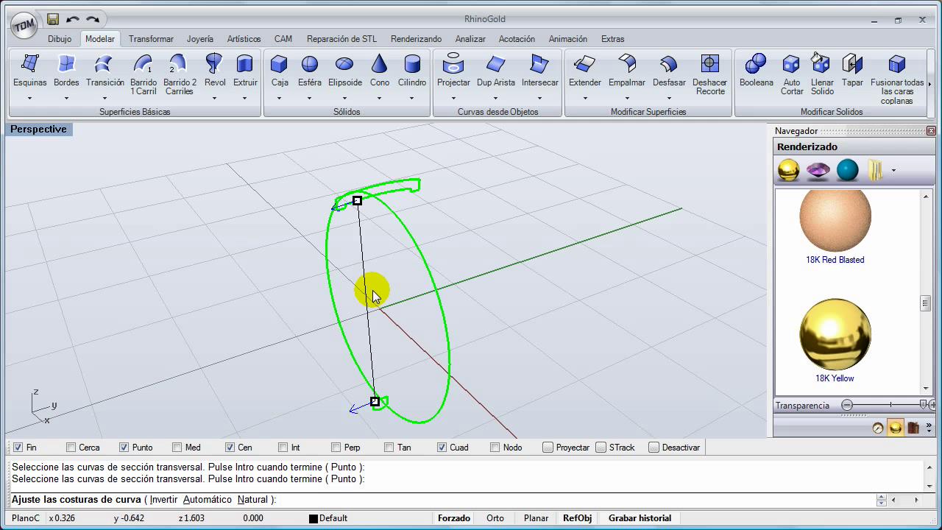
pyautogui.rightClick(372, 278)
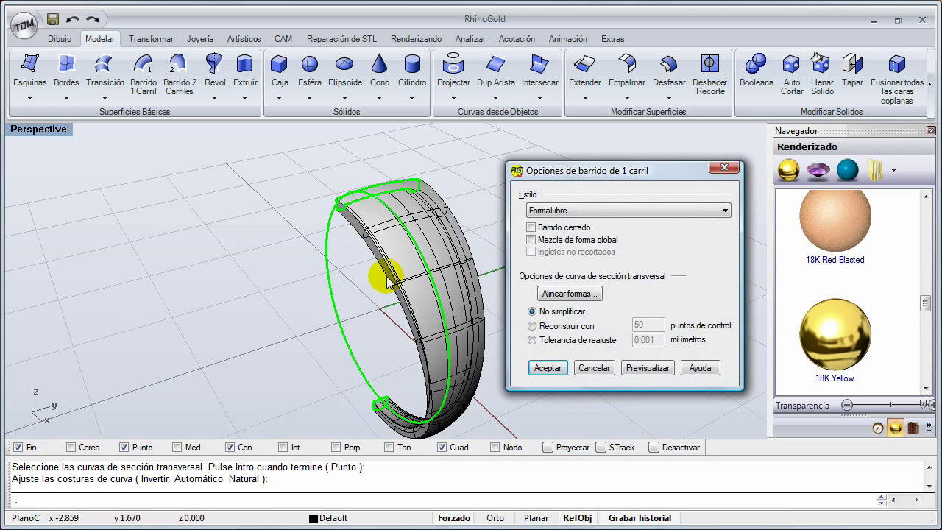
# - Enable the closed sweep option (Barrido cerrado) with the FormaLibre style and create the ring band
pyautogui.moveTo(378, 273); pyautogui.dragTo(399, 341, button='right')
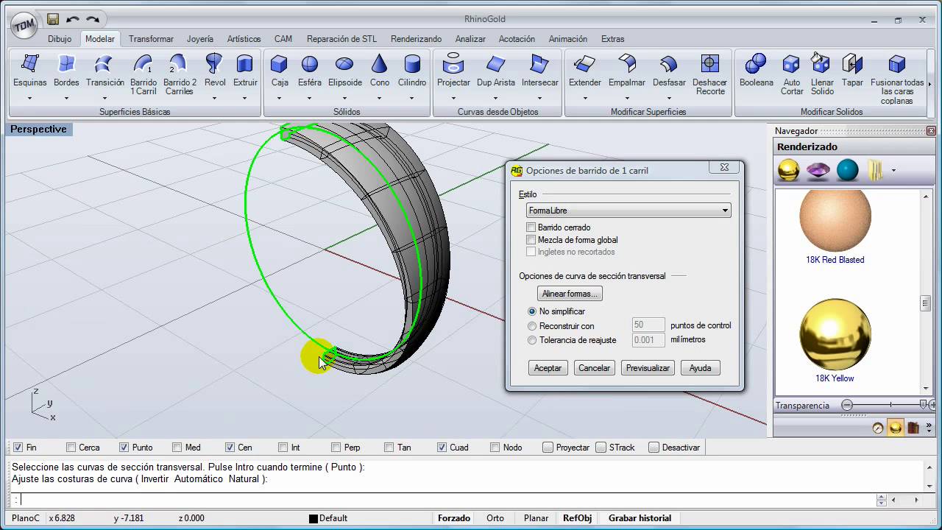
pyautogui.moveTo(340, 158); pyautogui.dragTo(335, 197, button='right')
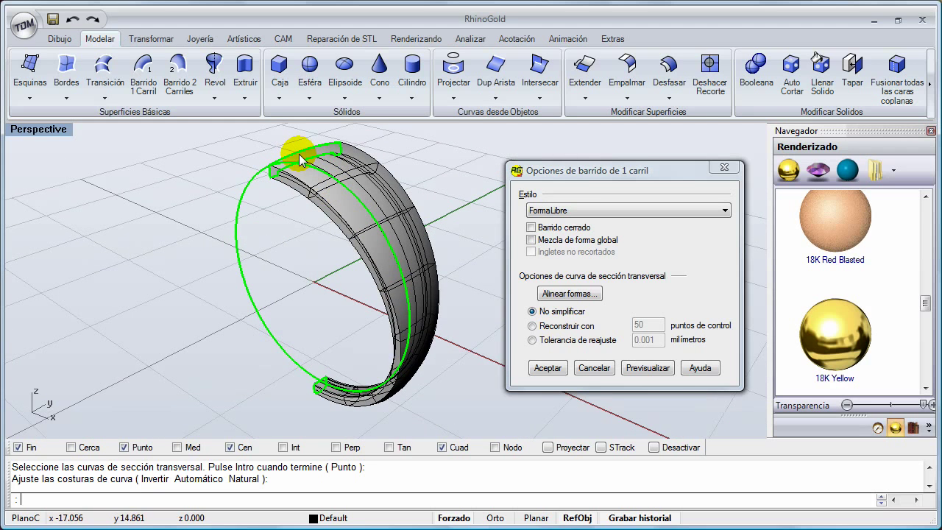
pyautogui.moveTo(312, 199); pyautogui.dragTo(257, 206, button='right')
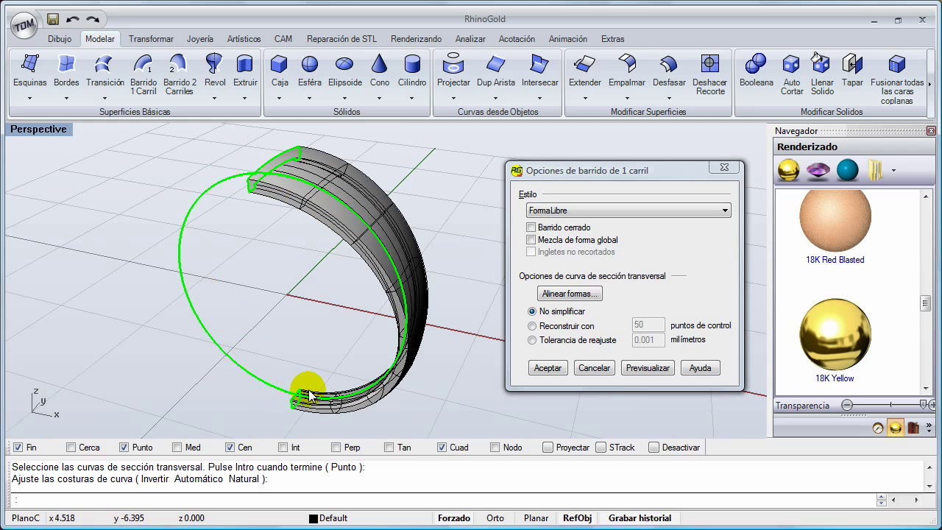
pyautogui.click(555, 230)
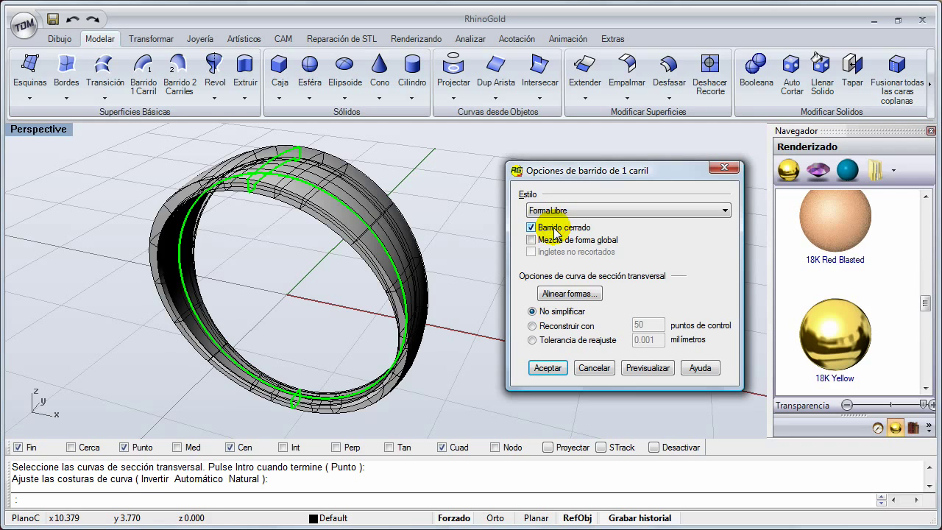
pyautogui.moveTo(198, 223); pyautogui.dragTo(246, 235, button='right')
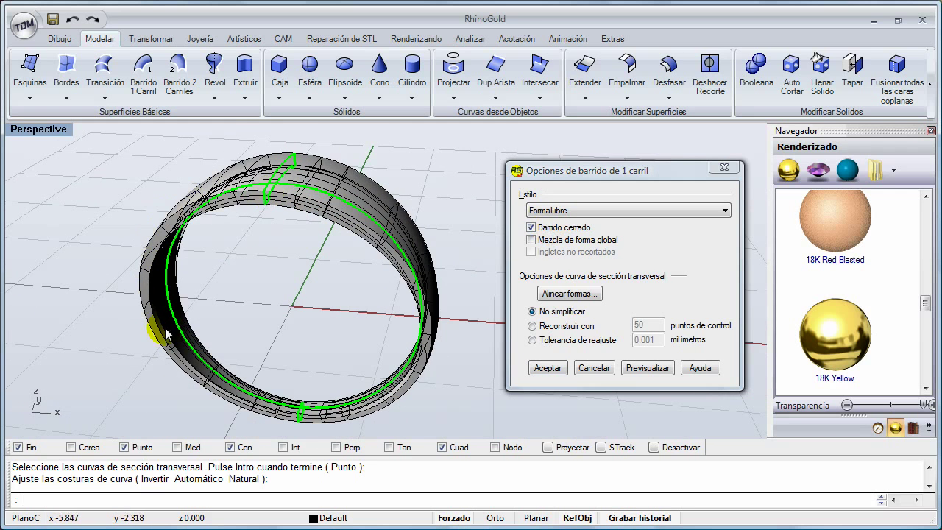
pyautogui.moveTo(324, 404); pyautogui.dragTo(272, 329, button='right')
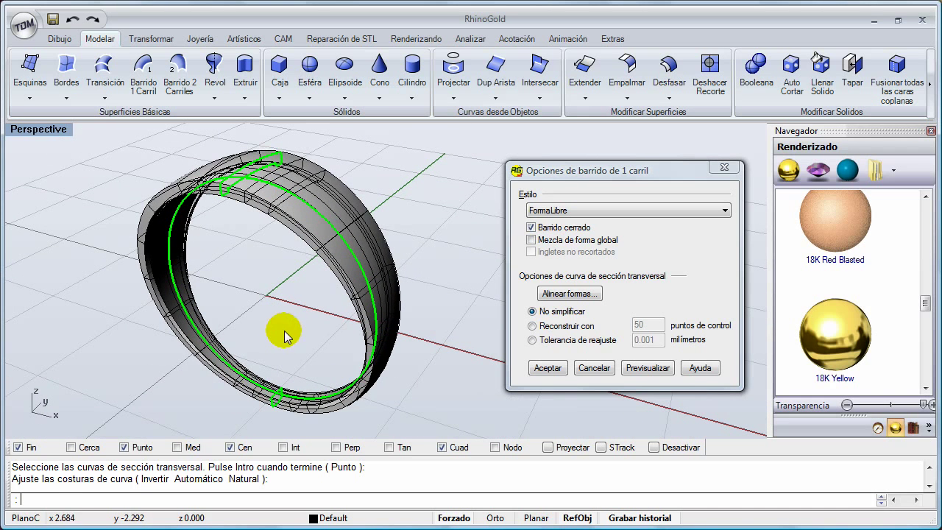
pyautogui.click(546, 372)
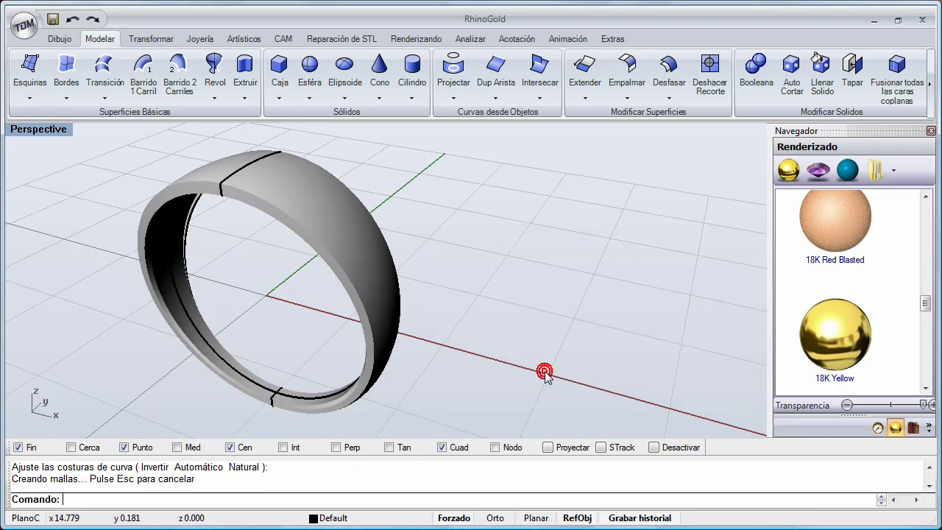
# - Apply the 18K Yellow material to the swept ring band
pyautogui.moveTo(498, 378); pyautogui.dragTo(385, 355, button='right')
pyautogui.click(385, 319)
pyautogui.click(835, 335)
pyautogui.moveTo(418, 309); pyautogui.dragTo(446, 293, button='right')
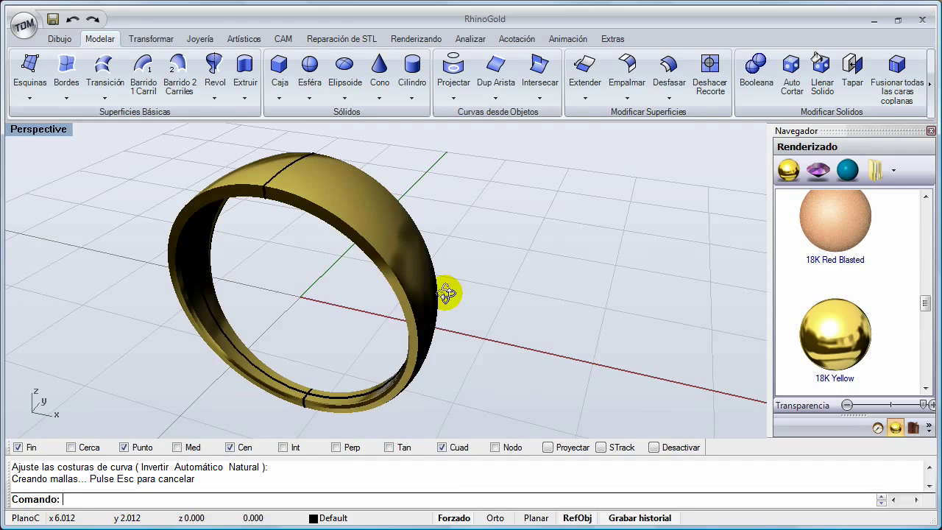
pyautogui.click(393, 291)
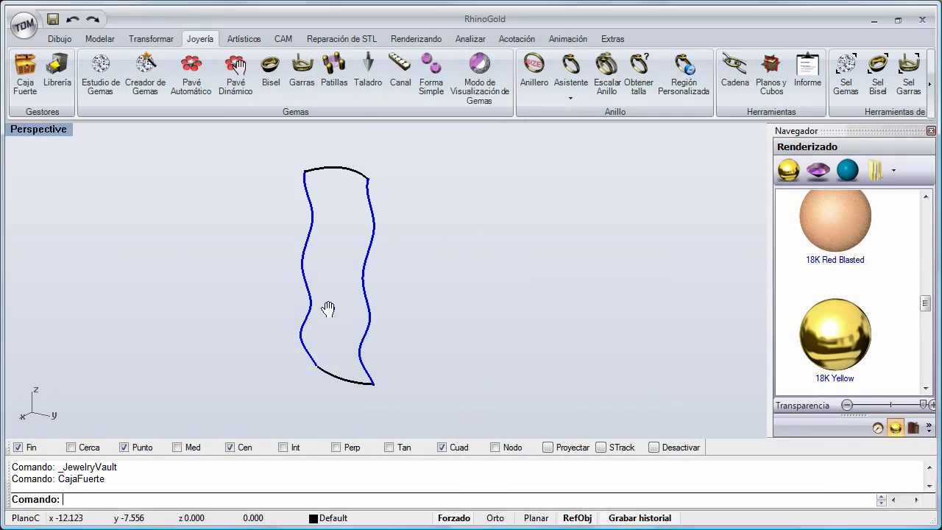
# - Start a two-rail sweep with the two blue wavy curves as rails and the two black end arcs as cross sections
pyautogui.click(330, 309)
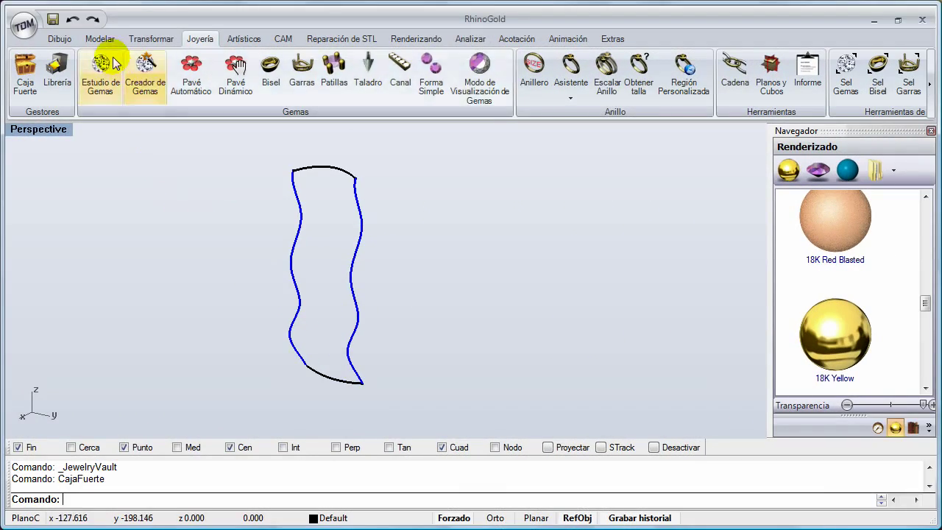
pyautogui.click(100, 38)
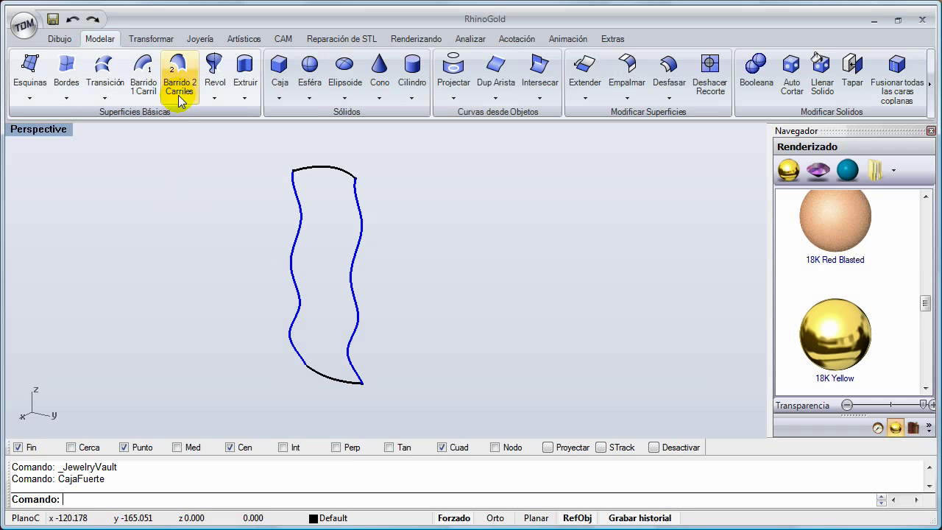
pyautogui.moveTo(209, 251); pyautogui.dragTo(257, 284, button='right')
pyautogui.moveTo(323, 298); pyautogui.dragTo(373, 313)
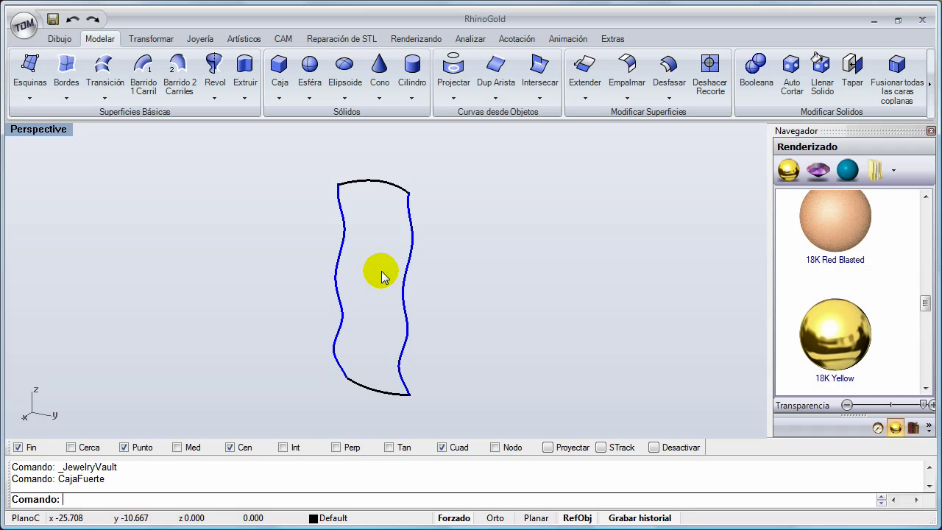
pyautogui.moveTo(371, 294); pyautogui.dragTo(360, 302)
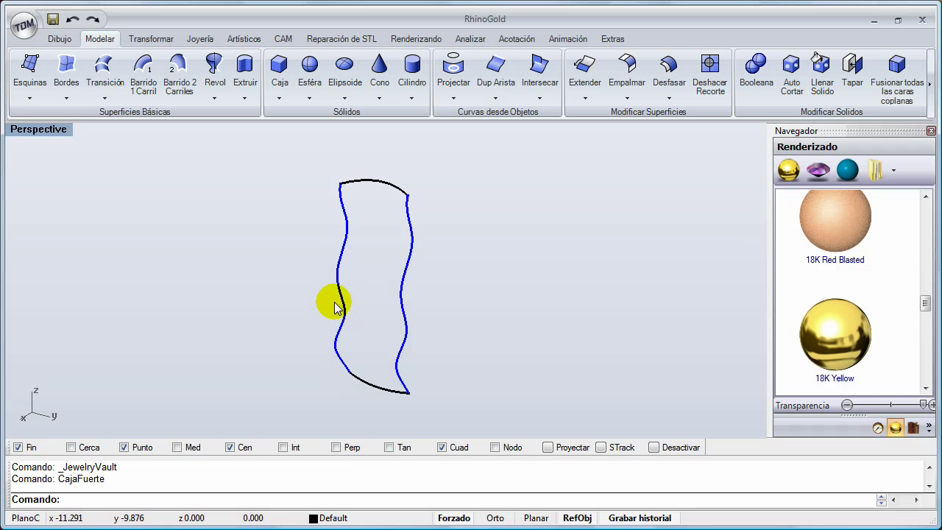
pyautogui.moveTo(221, 231)
pyautogui.mouseDown(button='right')
pyautogui.moveTo(237, 250)
pyautogui.moveTo(228, 243)
pyautogui.mouseUp(button='right')
pyautogui.click(176, 92)
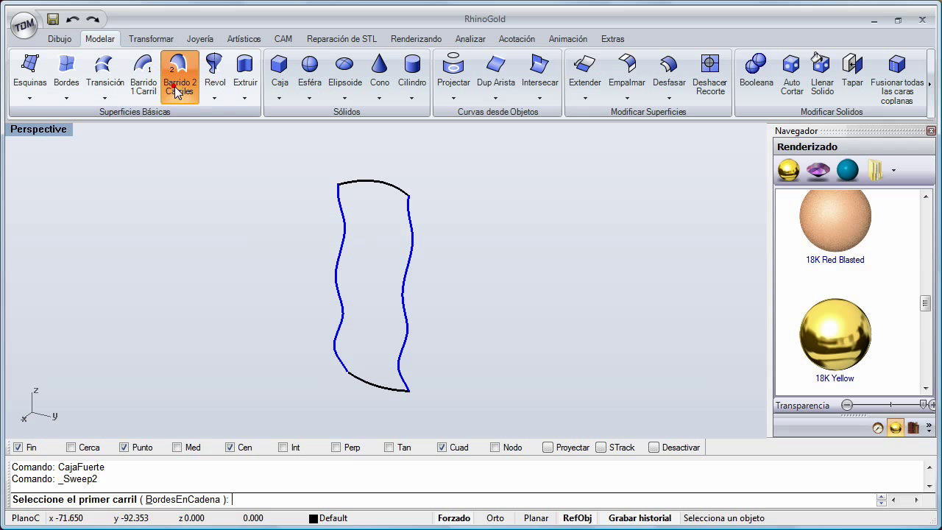
pyautogui.click(395, 367)
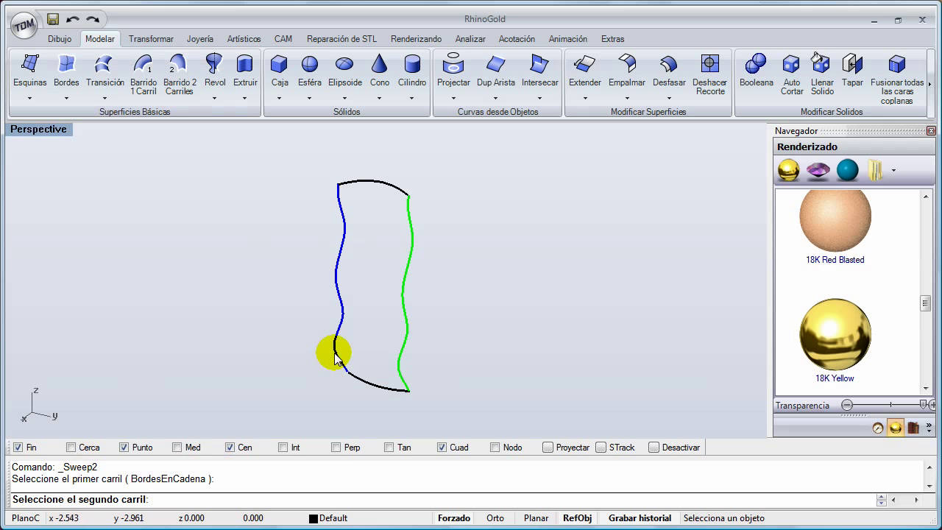
pyautogui.click(334, 353)
pyautogui.click(389, 392)
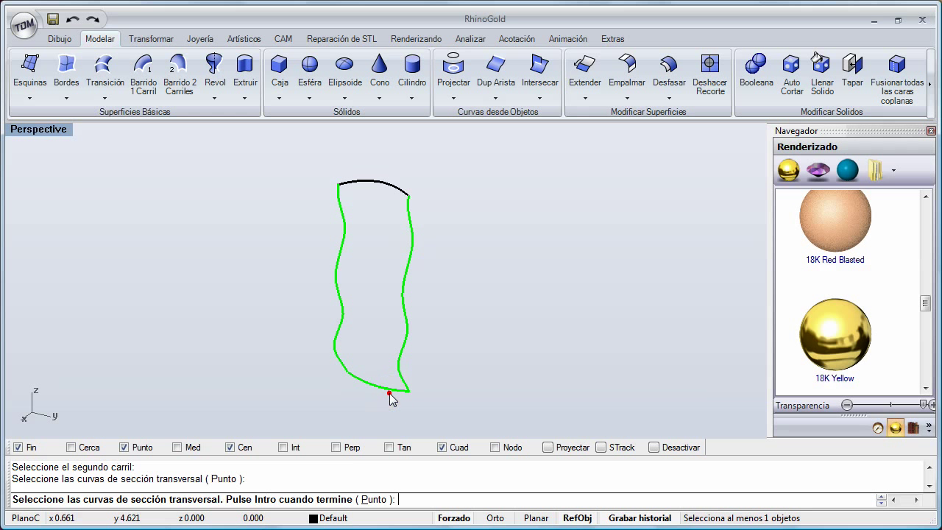
pyautogui.click(398, 191)
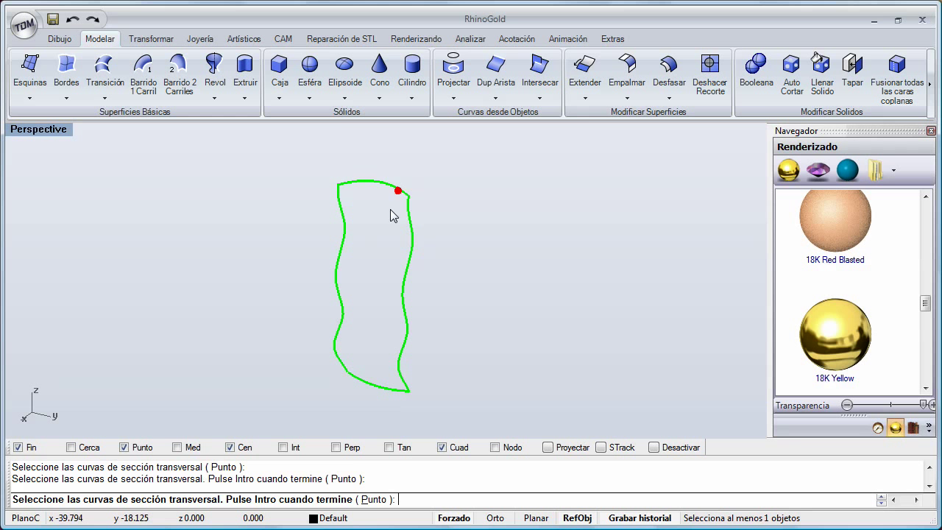
pyautogui.rightClick(365, 263)
# - Create the wavy surface from the two-rail sweep without simplifying the cross sections
pyautogui.moveTo(441, 147); pyautogui.dragTo(534, 147)
pyautogui.moveTo(388, 252); pyautogui.dragTo(377, 248, button='right')
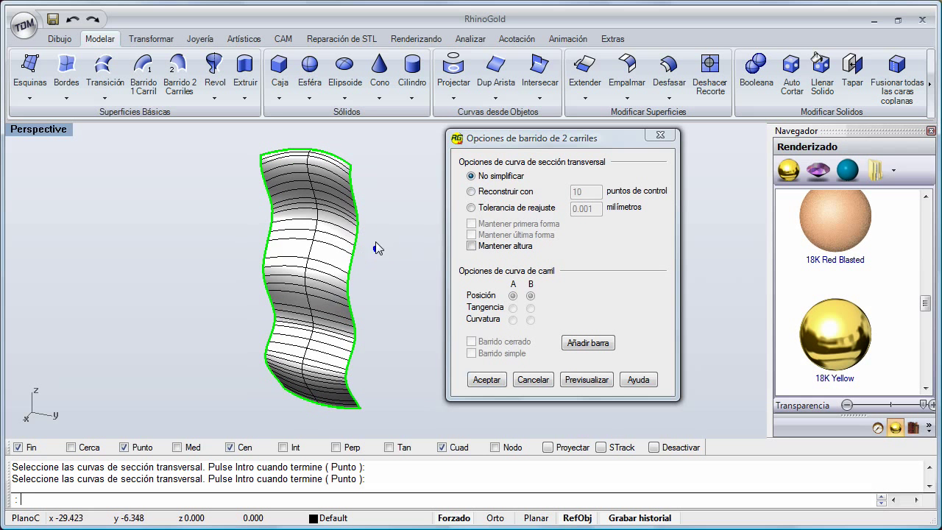
pyautogui.click(486, 379)
# - Apply the 18K Yellow material to the wavy swept surface
pyautogui.moveTo(488, 378); pyautogui.dragTo(371, 355, button='right')
pyautogui.click(329, 340)
pyautogui.click(800, 358)
pyautogui.click(464, 307)
# - Undo the previous surface offset and offset the wavy surface again by 0.5 as a solid on both sides
pyautogui.moveTo(332, 311); pyautogui.dragTo(315, 294, button='right')
pyautogui.hotkey('ctrl', 'z')
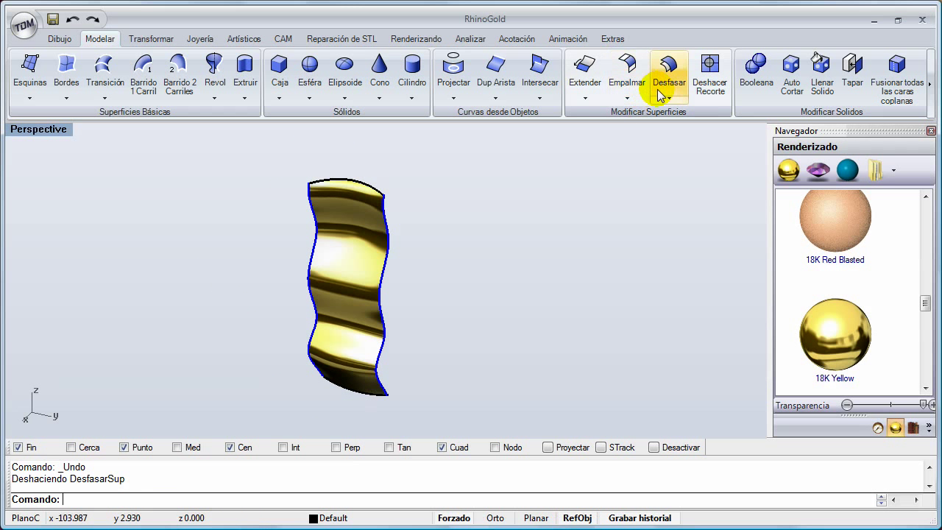
pyautogui.click(659, 95)
pyautogui.click(366, 287)
pyautogui.press('Return')
pyautogui.click(227, 500)
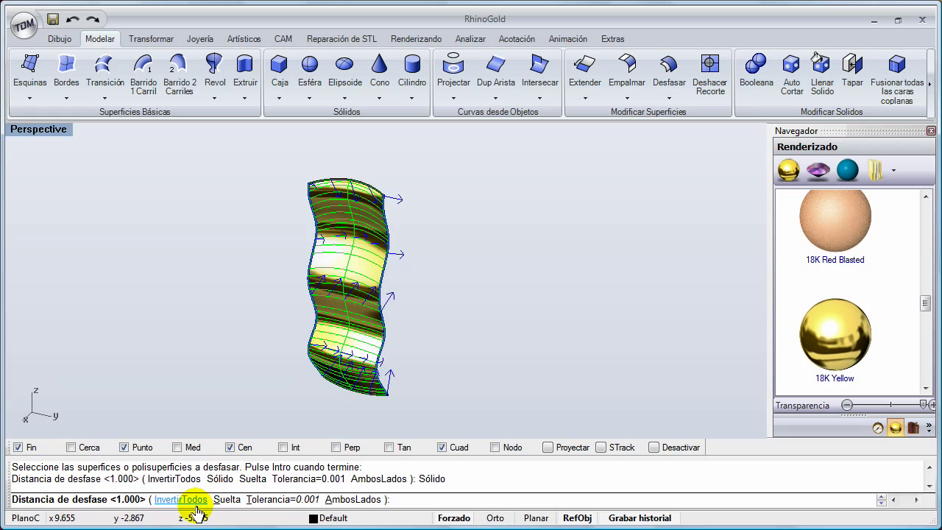
pyautogui.click(346, 500)
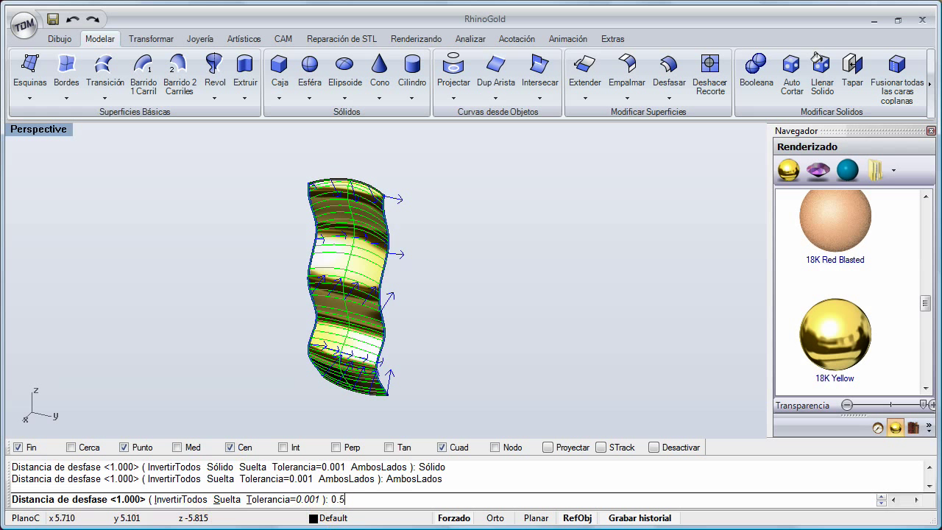
pyautogui.press('Return')
# - Apply the 18K Yellow material to the thickened wavy solid
pyautogui.moveTo(429, 303)
pyautogui.mouseDown(button='right')
pyautogui.moveTo(357, 294)
pyautogui.moveTo(280, 315)
pyautogui.mouseUp(button='right')
pyautogui.click(335, 273)
pyautogui.moveTo(774, 353); pyautogui.dragTo(478, 316)
pyautogui.moveTo(439, 288)
pyautogui.mouseDown(button='right')
pyautogui.moveTo(296, 287)
pyautogui.moveTo(511, 309)
pyautogui.moveTo(448, 289)
pyautogui.moveTo(420, 301)
pyautogui.moveTo(466, 323)
pyautogui.moveTo(431, 311)
pyautogui.moveTo(437, 296)
pyautogui.mouseUp(button='right')
# - Delete the offset solid and start a new document
pyautogui.click(394, 304)
pyautogui.press('Delete')
pyautogui.click(23, 25)
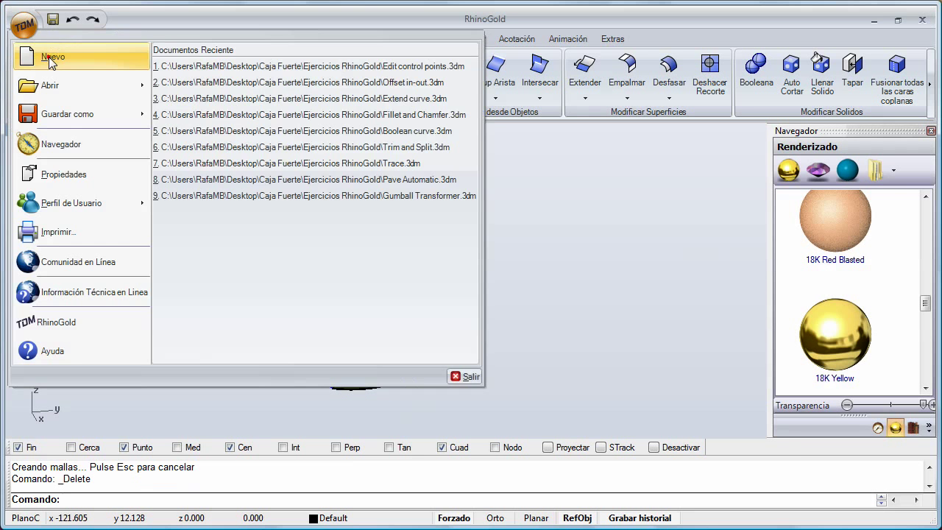
pyautogui.click(52, 59)
pyautogui.click(508, 302)
pyautogui.click(452, 365)
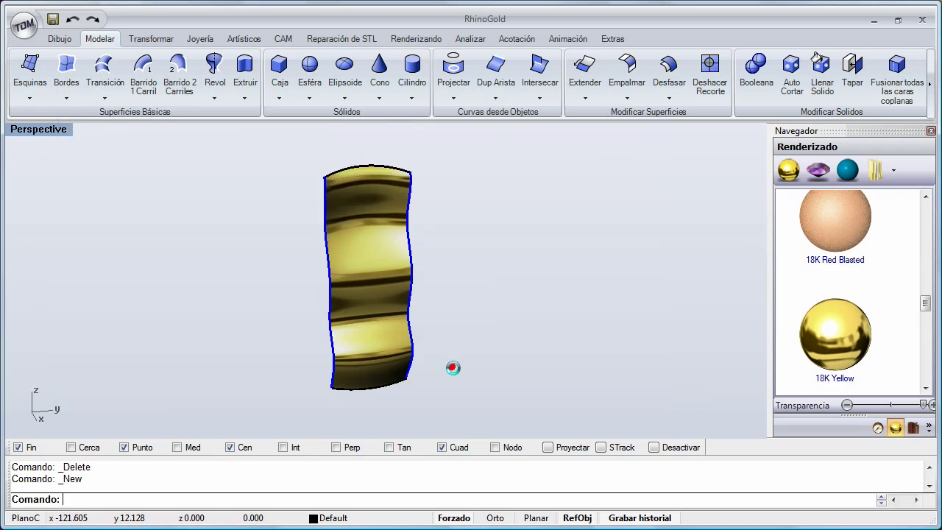
pyautogui.doubleClick(431, 131)
# - Draw an open degree 3 interpolated curve through three points on the construction plane, in front of the origin
pyautogui.moveTo(383, 221); pyautogui.dragTo(267, 264, button='right')
pyautogui.click(61, 39)
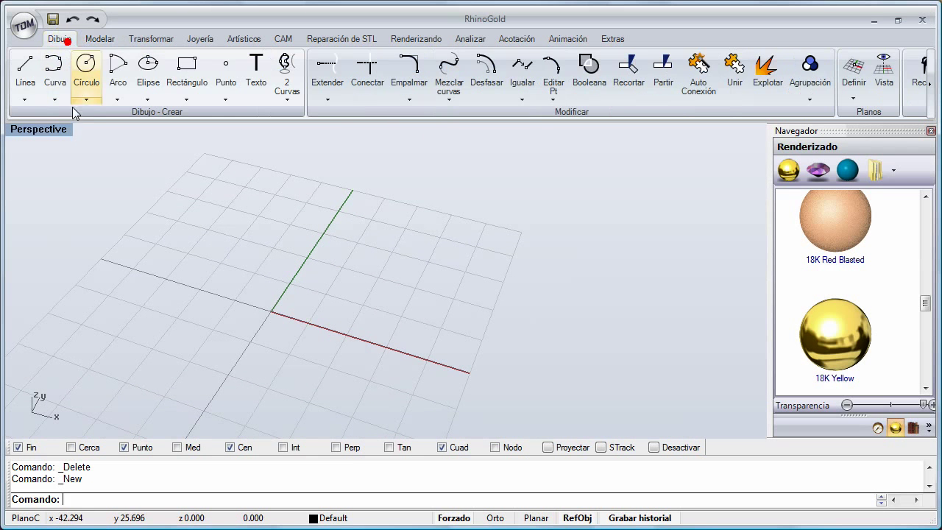
pyautogui.click(53, 67)
pyautogui.click(133, 329)
pyautogui.click(264, 346)
pyautogui.click(368, 422)
pyautogui.rightClick(363, 419)
pyautogui.moveTo(198, 324); pyautogui.dragTo(209, 281, button='right')
# - Draw a degree 3 interpolated arch through three points, starting at the front curve's left end, with its middle point raised off the plane
pyautogui.click(55, 87)
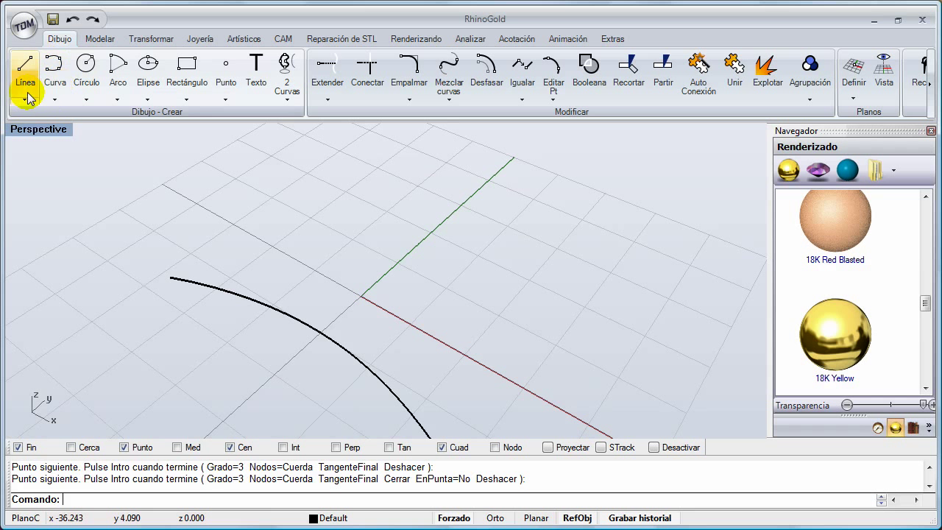
pyautogui.click(55, 98)
pyautogui.click(61, 96)
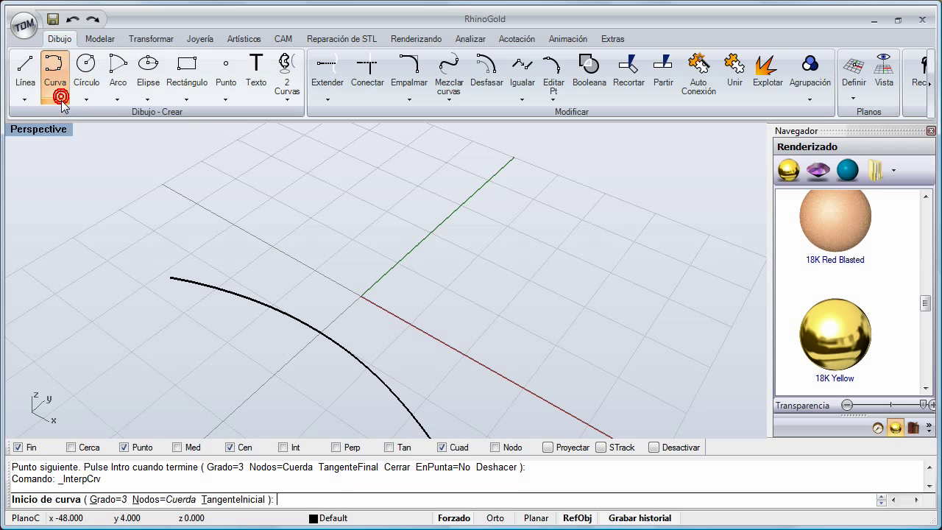
pyautogui.click(170, 278)
pyautogui.click(215, 245)
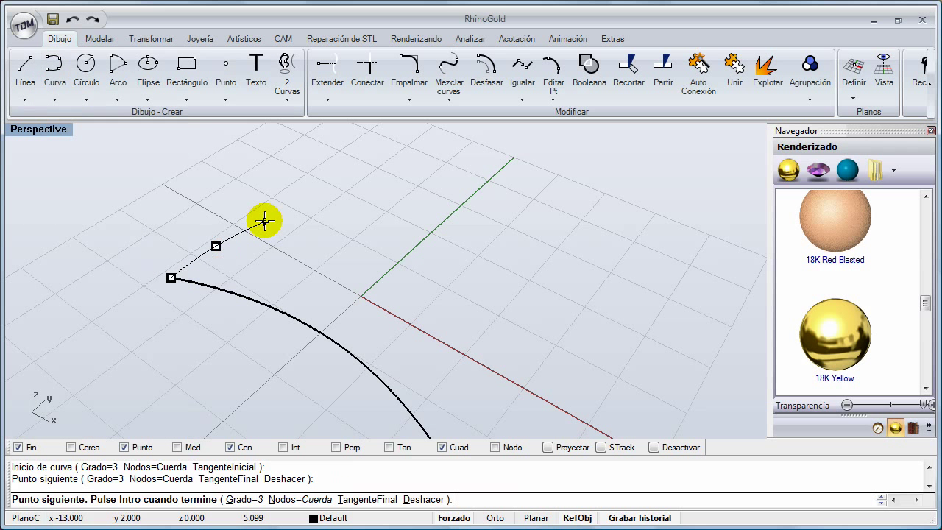
pyautogui.click(419, 499)
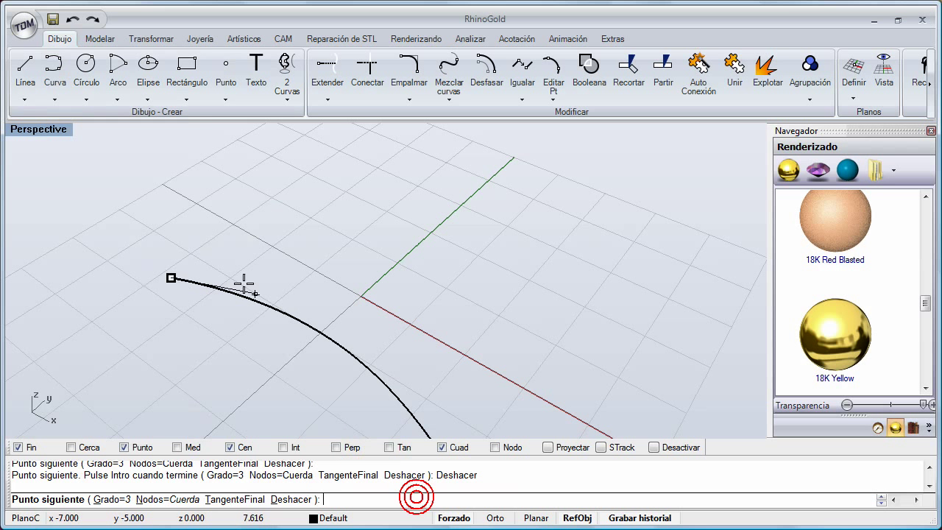
pyautogui.click(206, 211)
pyautogui.click(256, 209)
pyautogui.rightClick(255, 209)
# - Draw a matching three-point interpolated arch starting at the front curve's right end and ending near the end of the red axis
pyautogui.keyDown('shift'); pyautogui.moveTo(345, 277); pyautogui.dragTo(277, 250, button='right'); pyautogui.keyUp('shift')
pyautogui.scroll(-4, 315, 243)
pyautogui.rightClick(300, 298)
pyautogui.click(314, 341)
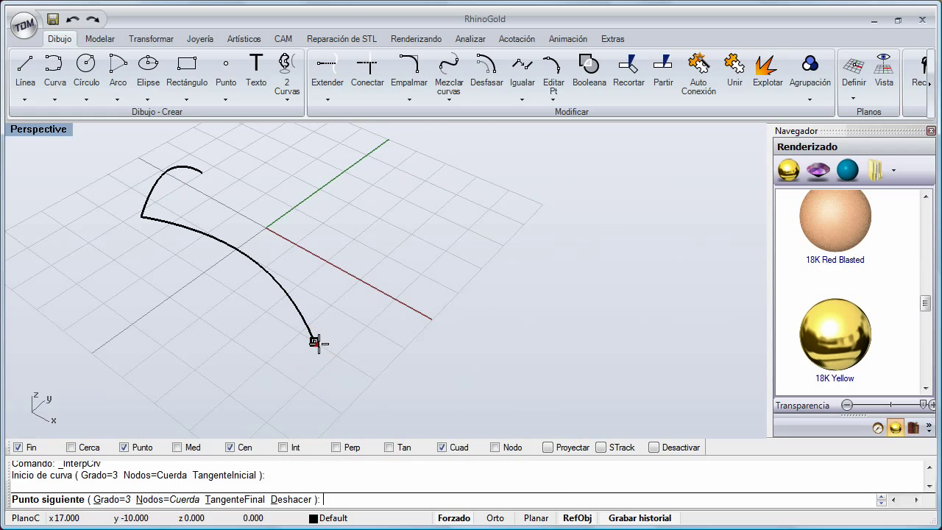
pyautogui.click(361, 331)
pyautogui.click(359, 290)
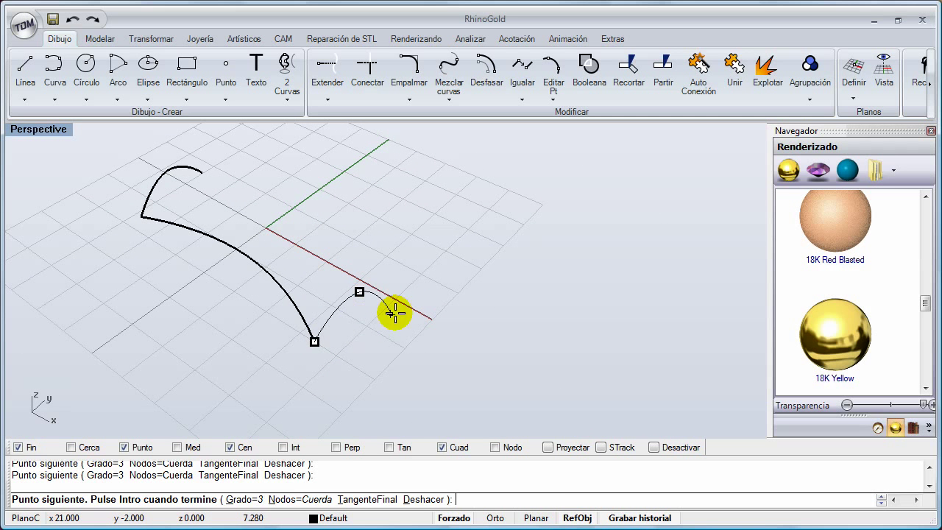
pyautogui.click(428, 325)
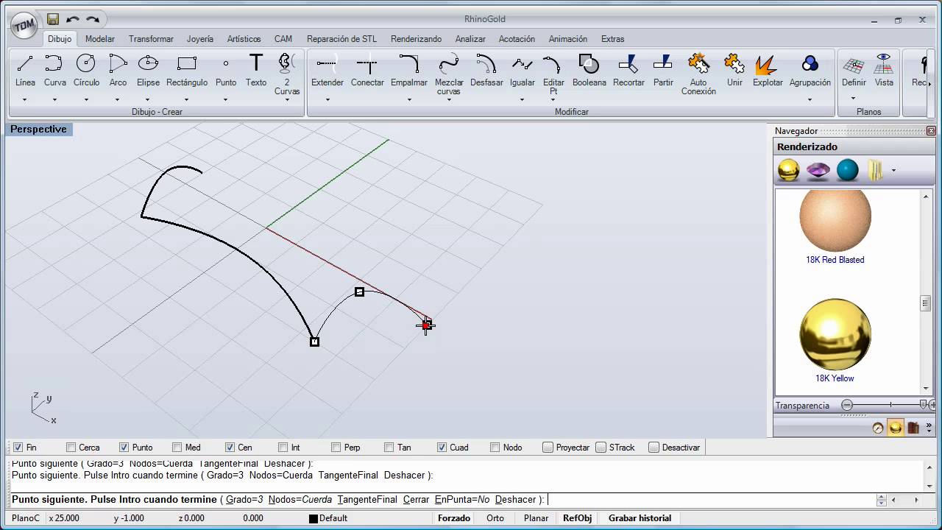
pyautogui.rightClick(424, 321)
# - Draw a wavy interpolated back curve joining the free ends of the two side arches through three intermediate points
pyautogui.moveTo(221, 290); pyautogui.dragTo(307, 313, button='right')
pyautogui.click(307, 313)
pyautogui.keyDown('shift'); pyautogui.moveTo(367, 333); pyautogui.dragTo(339, 321, button='right'); pyautogui.keyUp('shift')
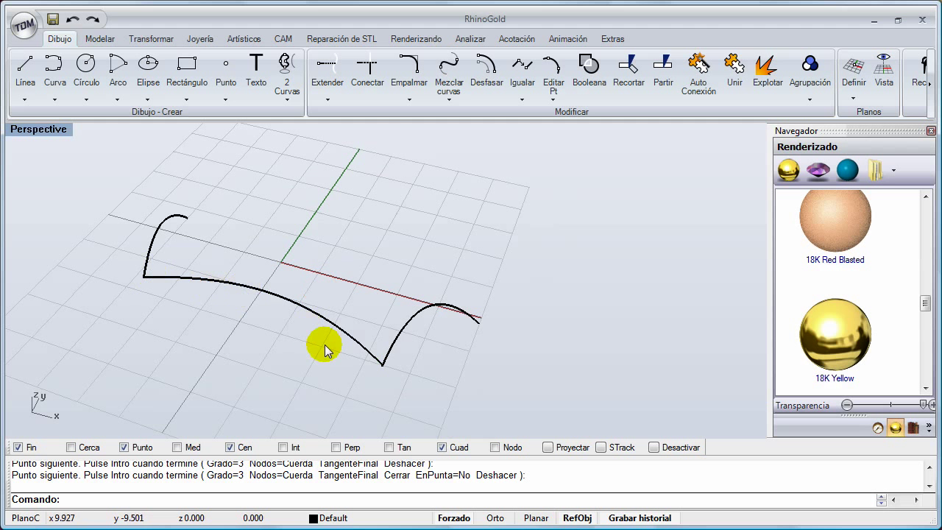
pyautogui.click(48, 76)
pyautogui.click(189, 219)
pyautogui.click(303, 206)
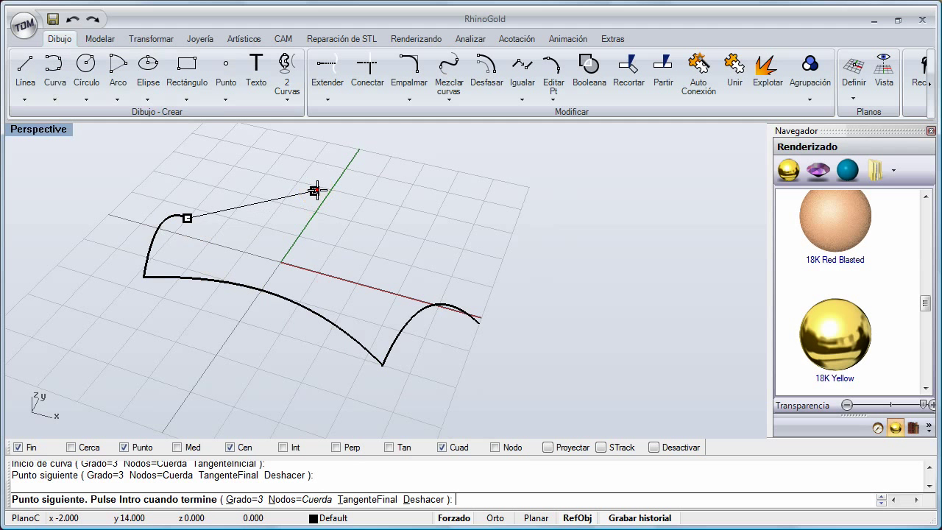
pyautogui.click(324, 247)
pyautogui.click(425, 251)
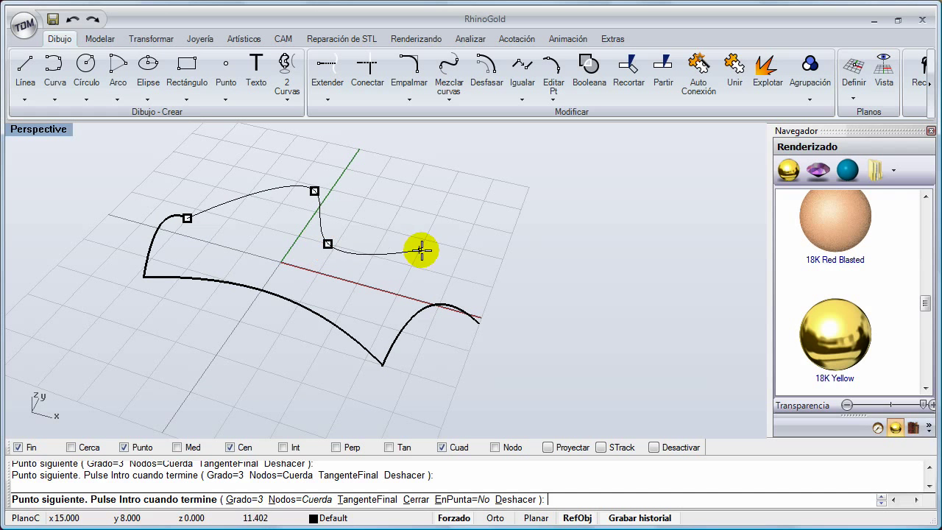
pyautogui.click(478, 321)
pyautogui.press('Return')
# - Try a one-rail sweep along the front curve with the two side arches as cross sections
pyautogui.moveTo(478, 322); pyautogui.dragTo(307, 243, button='right')
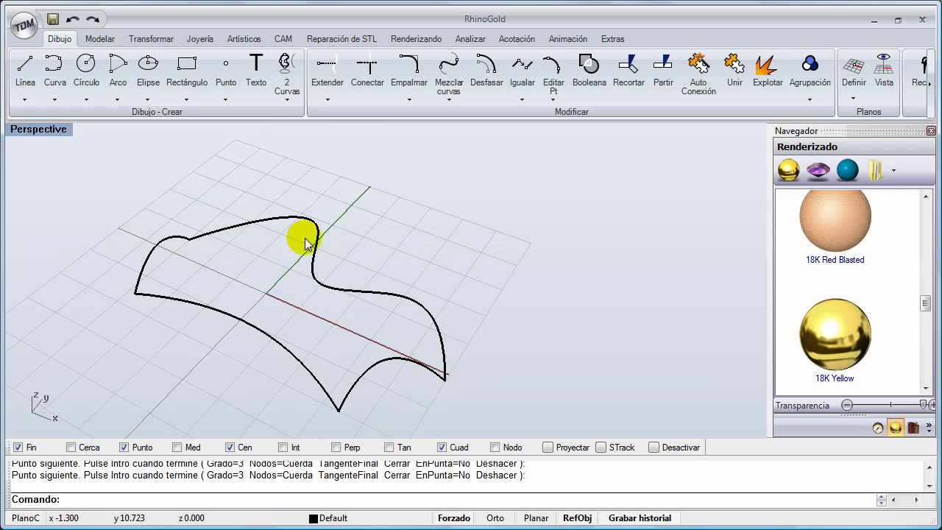
pyautogui.moveTo(350, 268); pyautogui.dragTo(265, 250, button='right')
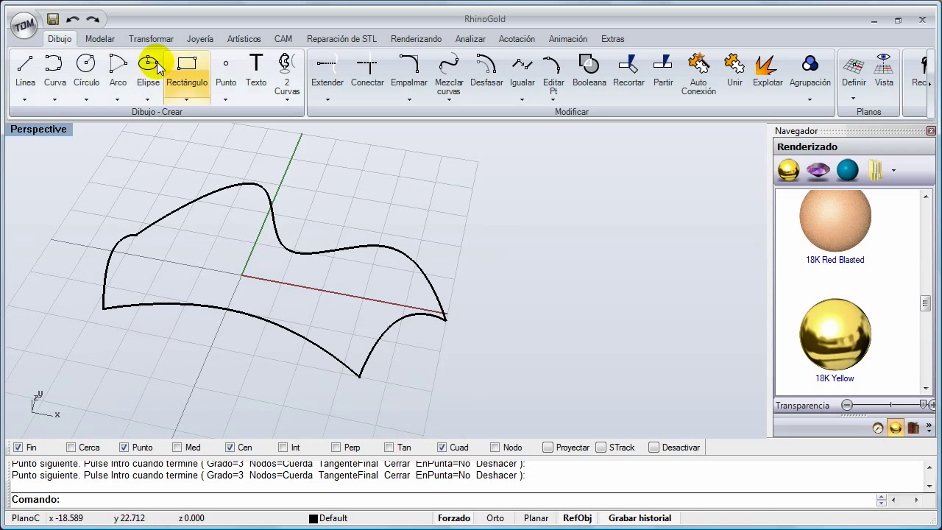
pyautogui.click(98, 40)
pyautogui.click(143, 78)
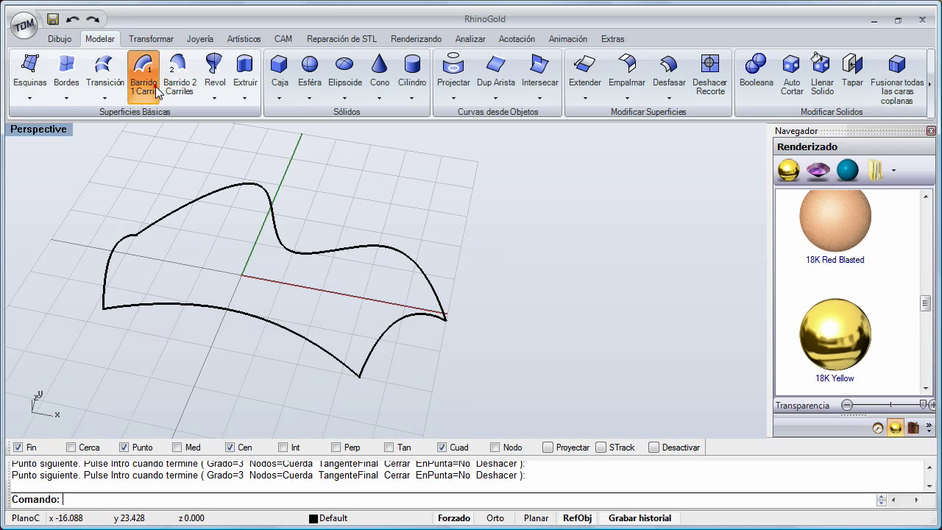
pyautogui.click(327, 358)
pyautogui.click(368, 377)
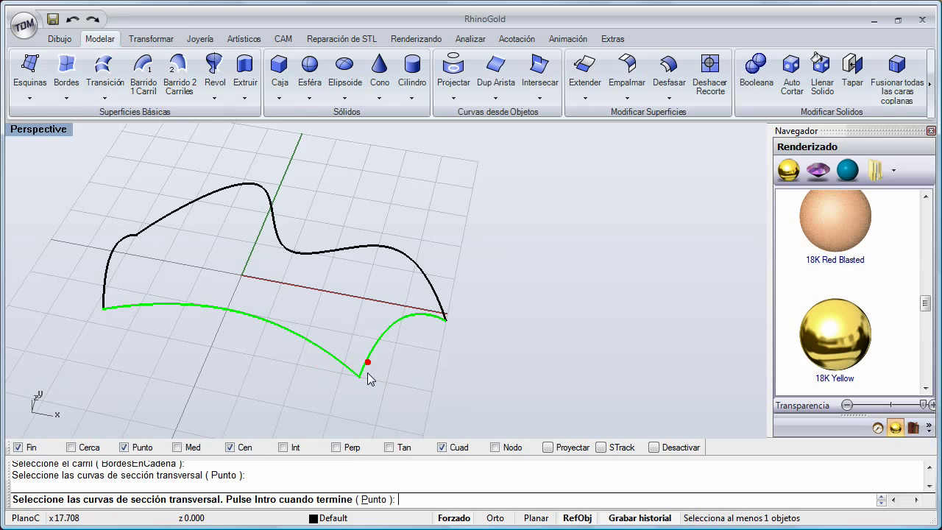
pyautogui.click(109, 315)
pyautogui.rightClick(99, 298)
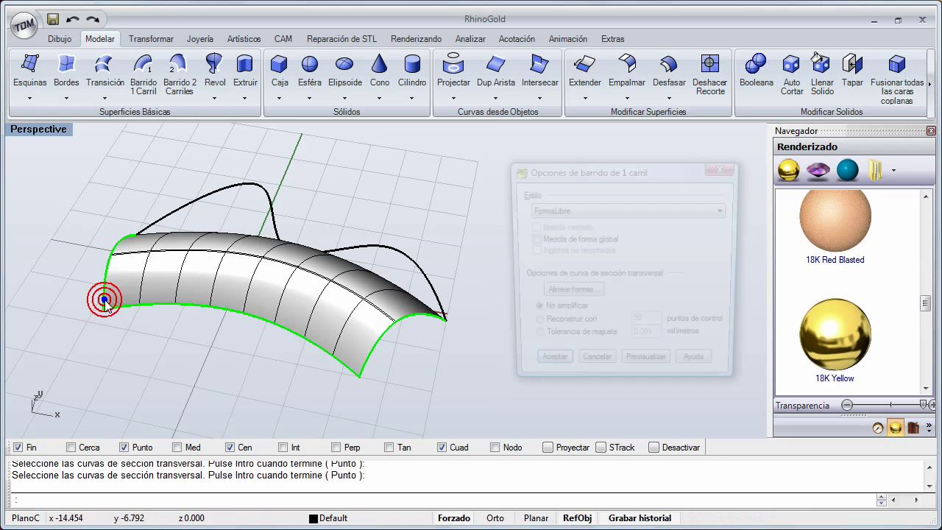
pyautogui.moveTo(309, 304); pyautogui.dragTo(311, 304, button='right')
pyautogui.moveTo(273, 267); pyautogui.dragTo(273, 269, button='right')
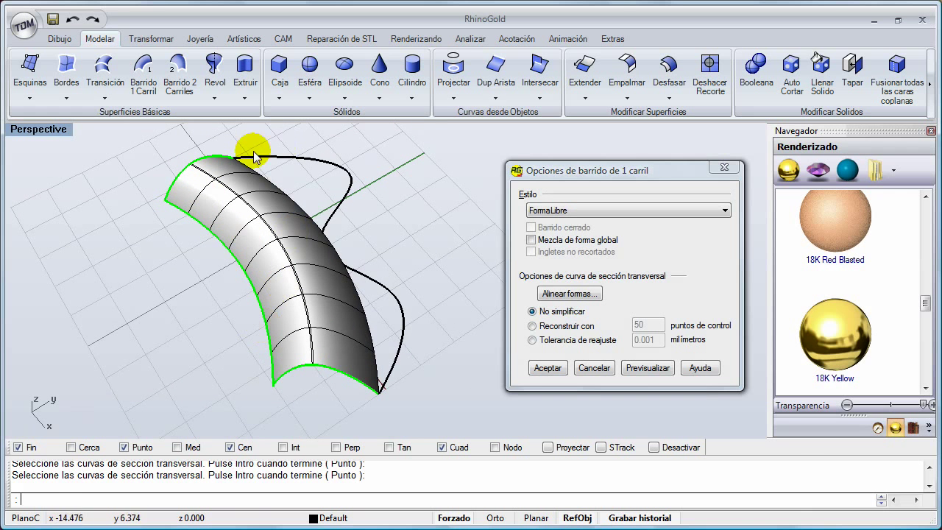
pyautogui.click(593, 367)
# - Try a one-rail sweep along the wavy back curve with the two side arches as cross sections
pyautogui.moveTo(456, 346); pyautogui.dragTo(235, 200, button='right')
pyautogui.click(150, 92)
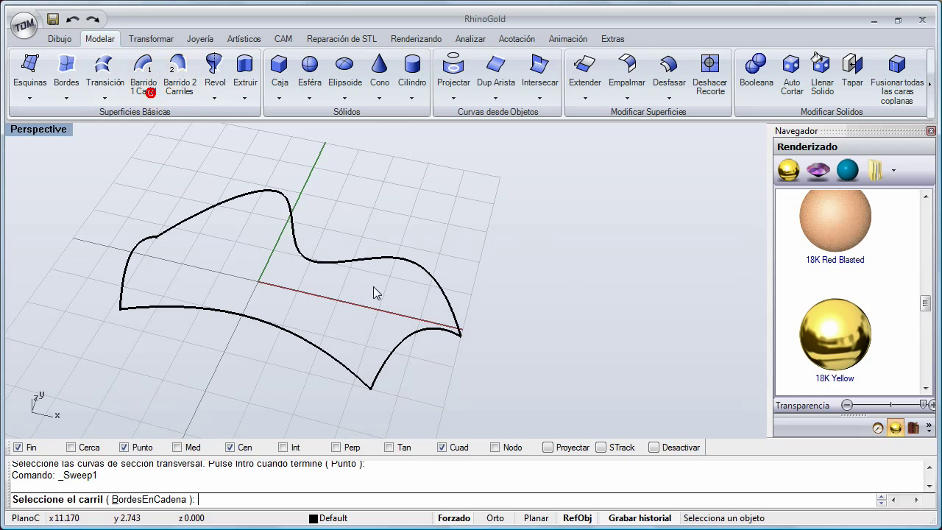
pyautogui.click(445, 292)
pyautogui.click(442, 337)
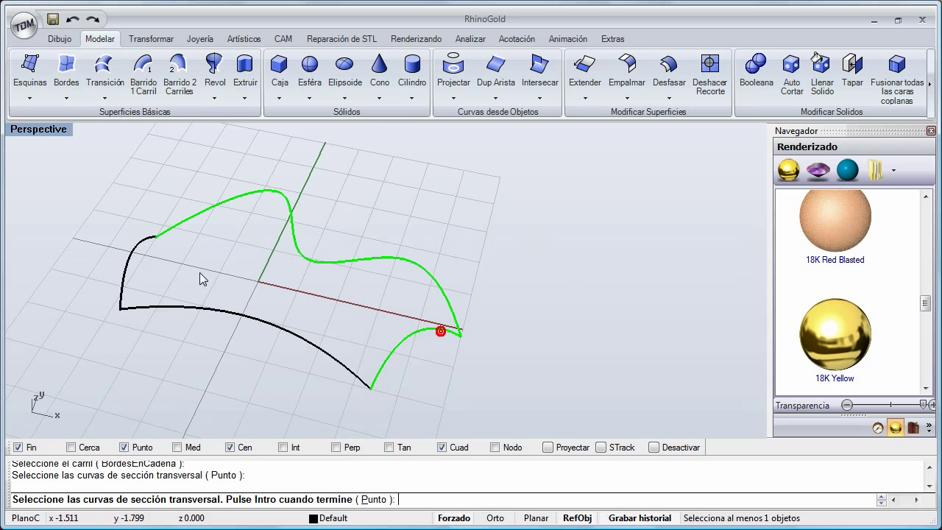
pyautogui.click(148, 240)
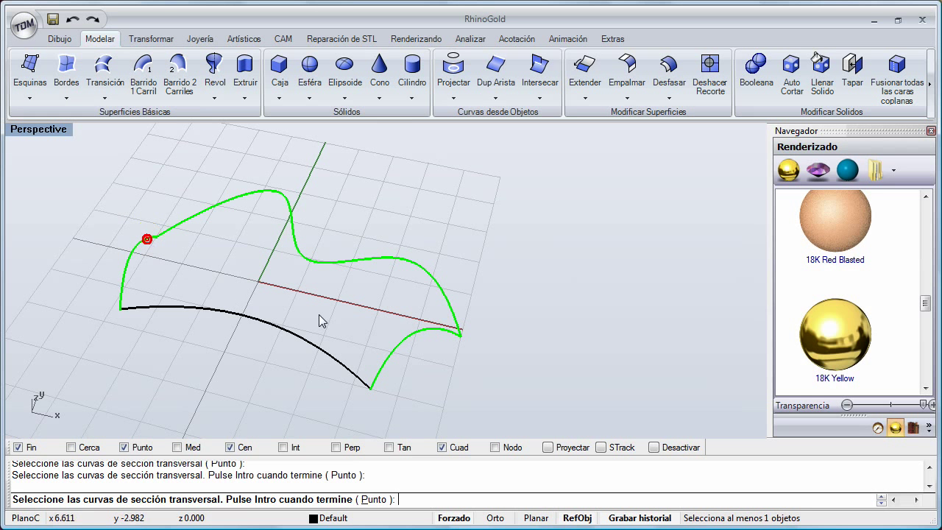
pyautogui.rightClick(375, 309)
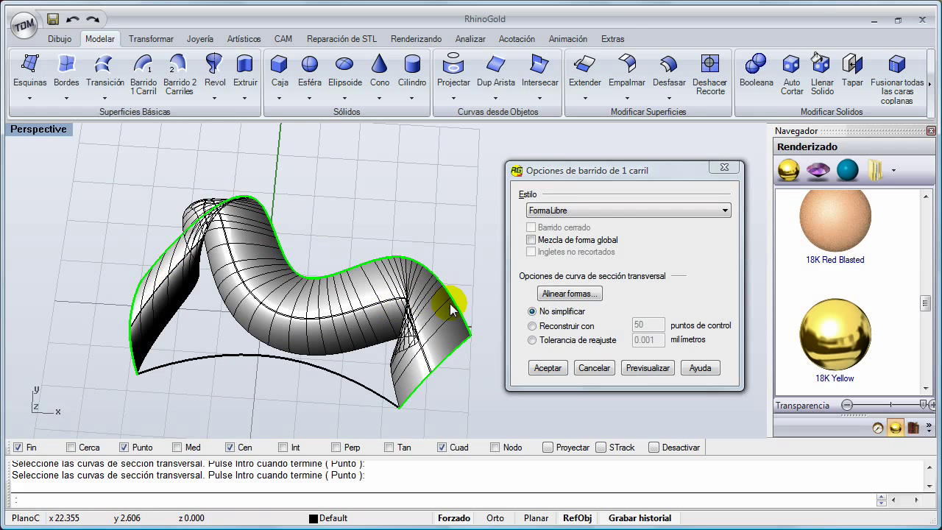
pyautogui.click(592, 367)
# - Create a two-rail sweep using the front and wavy back curves as rails and the two side arches as cross sections
pyautogui.moveTo(363, 340); pyautogui.dragTo(284, 274, button='right')
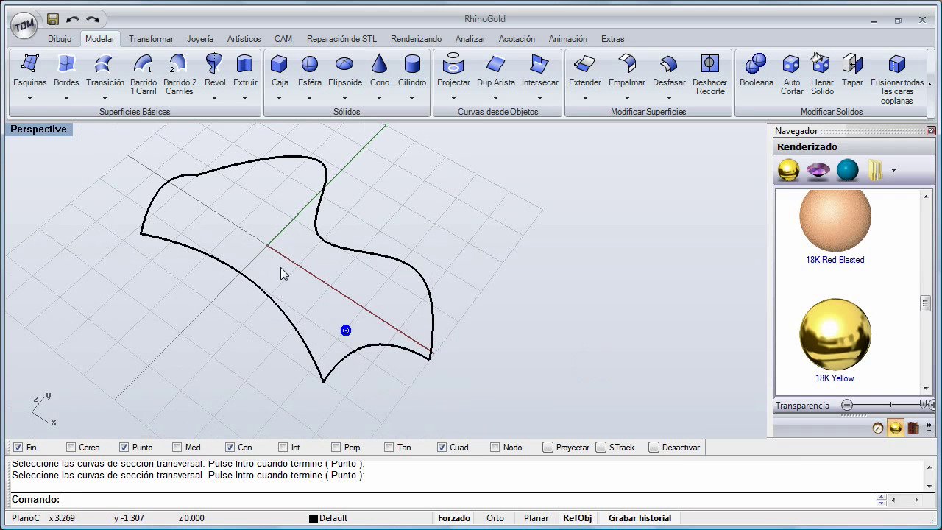
pyautogui.moveTo(281, 234); pyautogui.dragTo(290, 267, button='right')
pyautogui.click(176, 82)
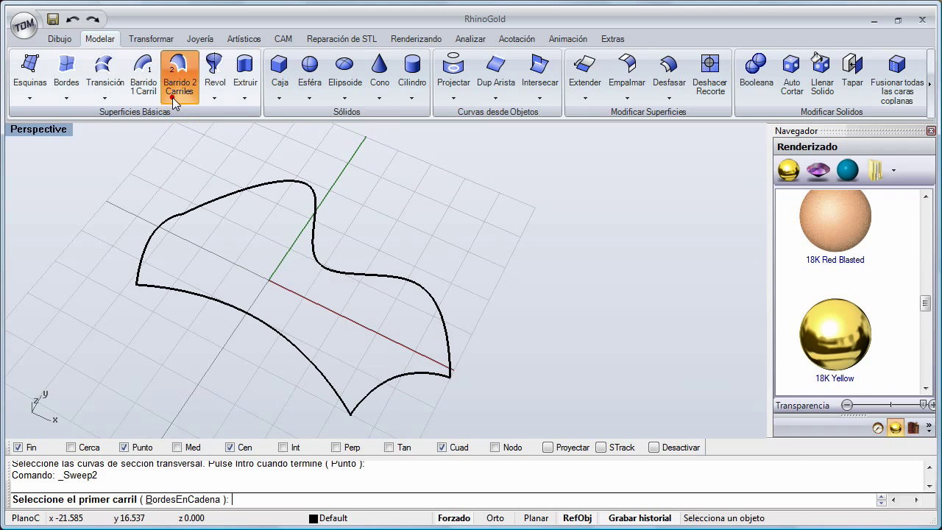
pyautogui.click(328, 379)
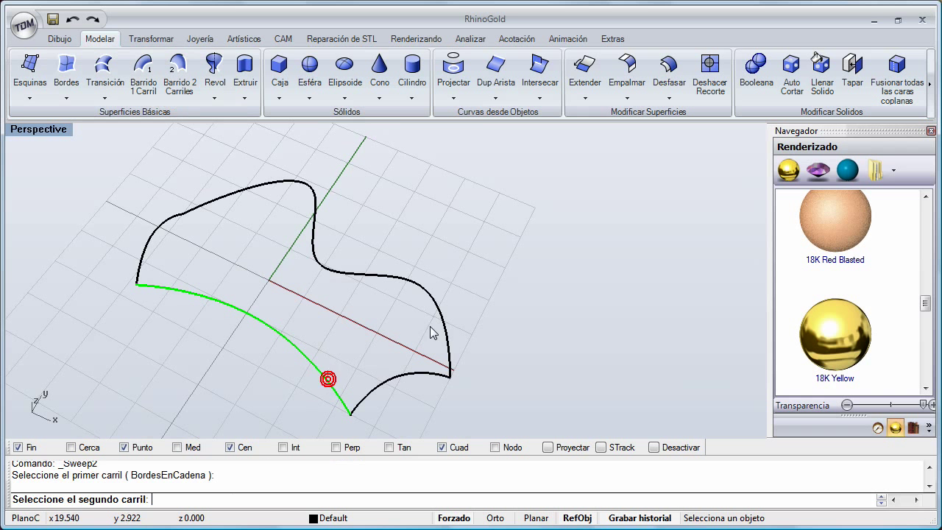
pyautogui.click(440, 315)
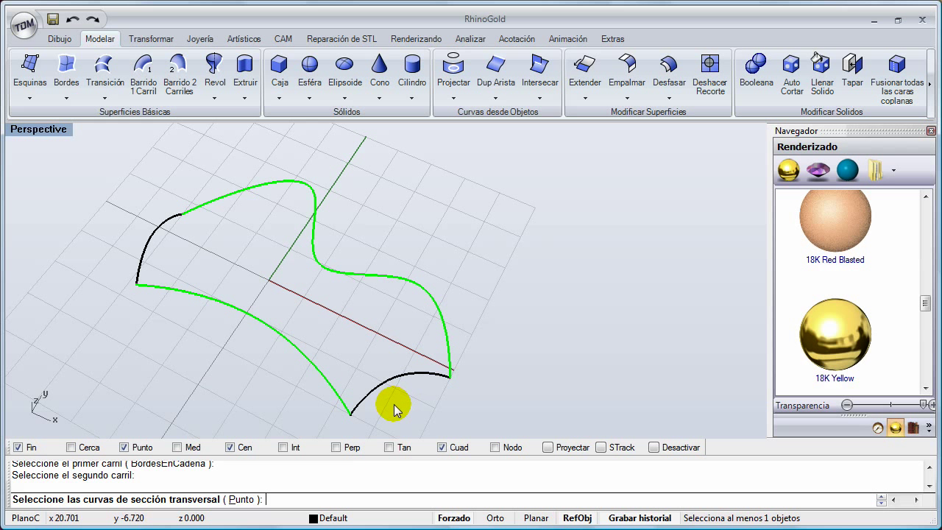
pyautogui.click(361, 398)
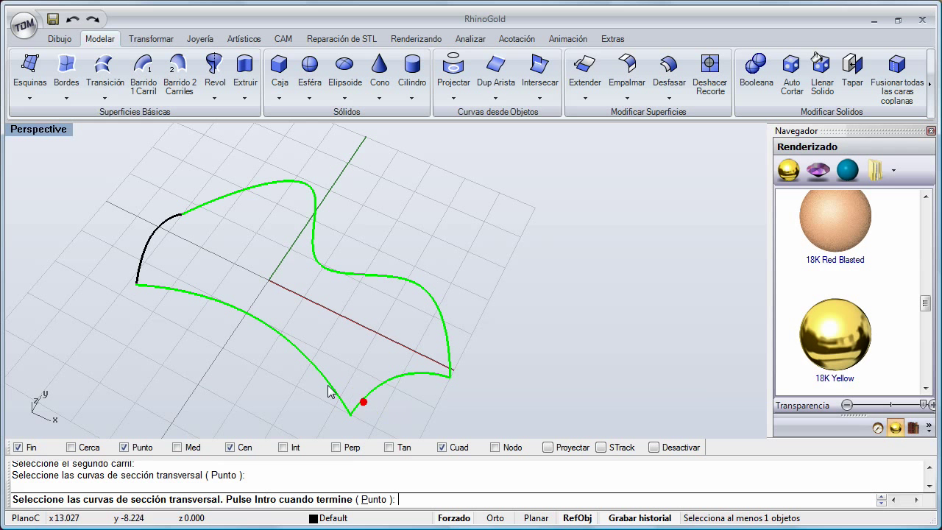
pyautogui.rightClick(144, 269)
pyautogui.click(478, 379)
# - Apply the 18K Yellow material to the two-rail swept surface, and delete that surface
pyautogui.click(319, 310)
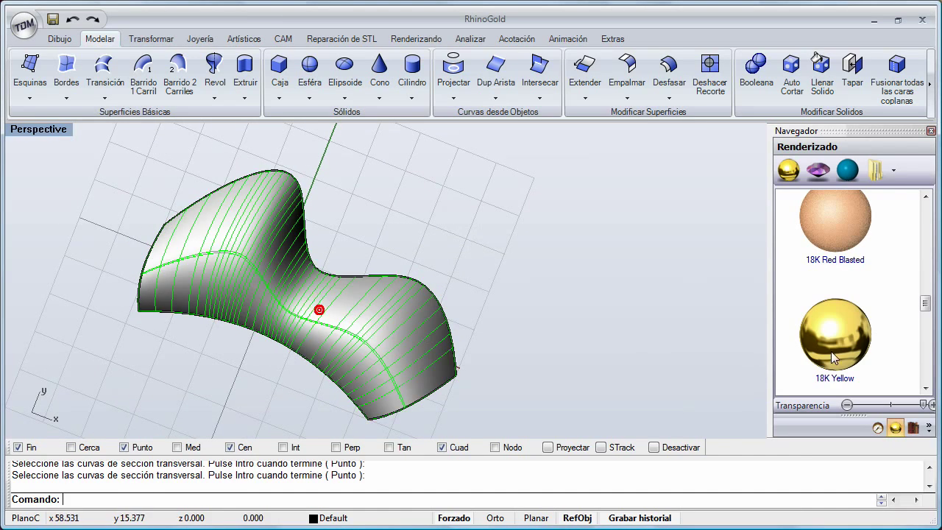
pyautogui.click(835, 340)
pyautogui.click(447, 255)
pyautogui.moveTo(445, 254); pyautogui.dragTo(309, 283, button='right')
pyautogui.click(353, 295)
pyautogui.press('Delete')
# - With only End and Near snaps on, draw an interpolated arch from the front curve's middle through a point about 19 mm high to the back curve
pyautogui.click(59, 38)
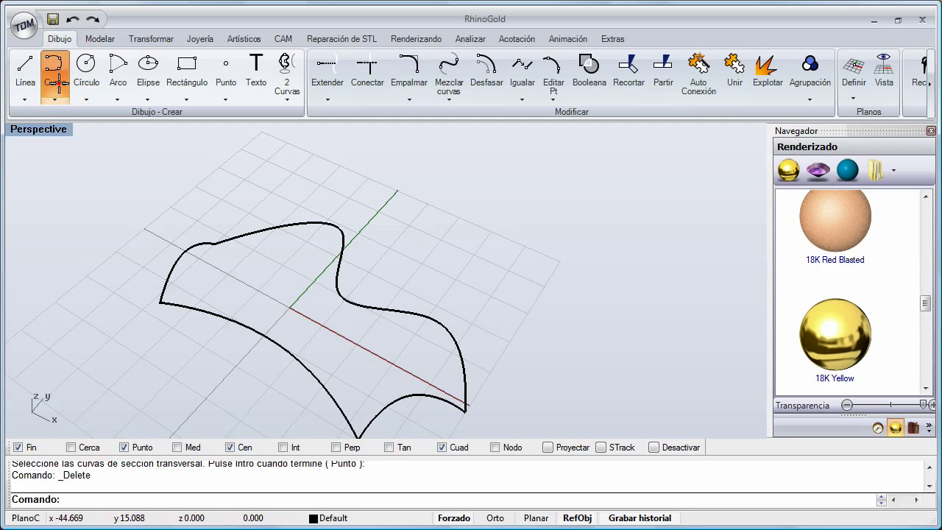
pyautogui.click(55, 70)
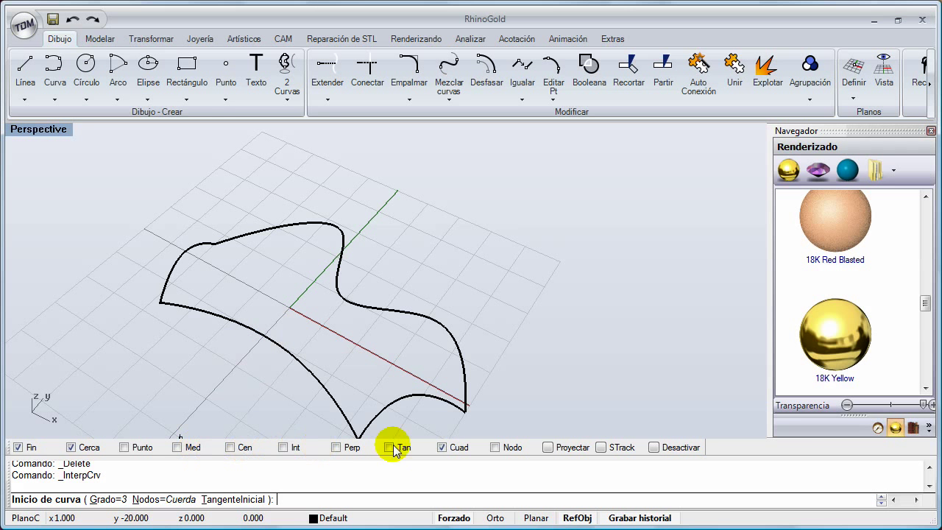
pyautogui.scroll(3, 282, 351)
pyautogui.click(295, 362)
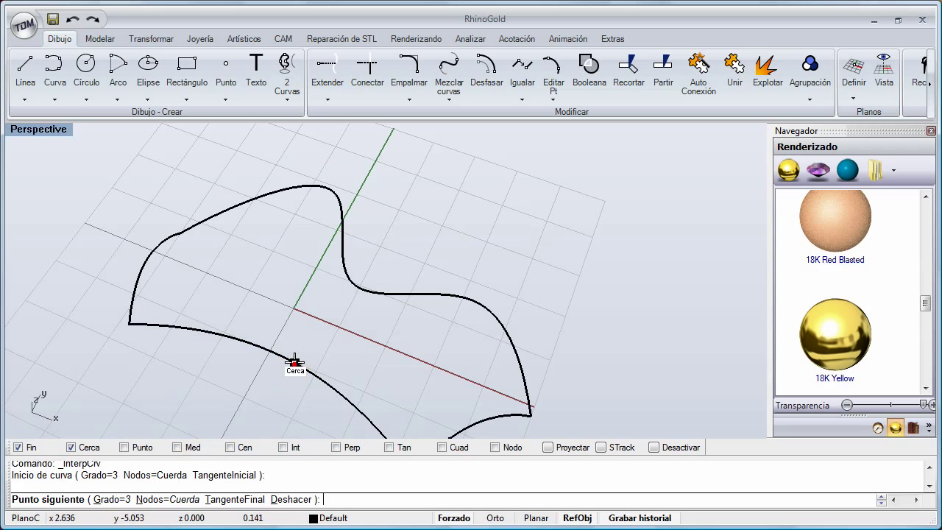
pyautogui.click(326, 324)
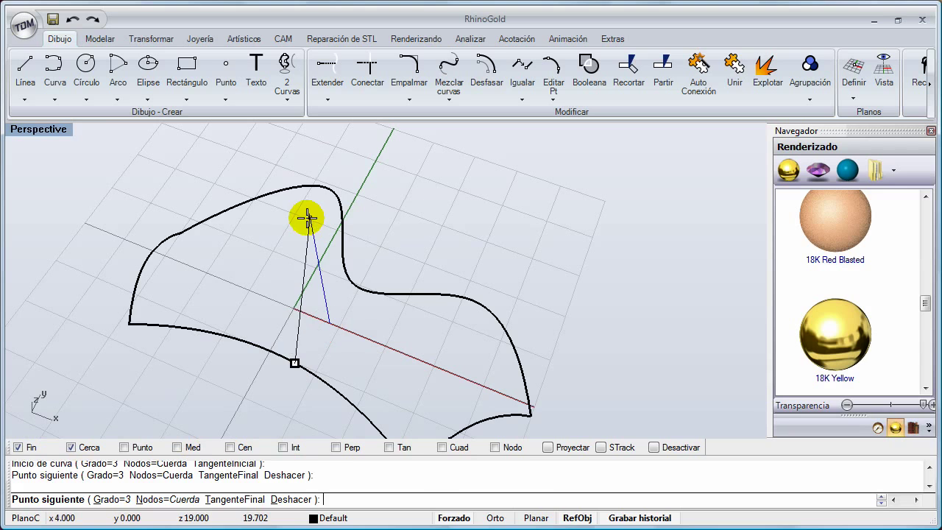
pyautogui.click(308, 217)
pyautogui.rightClick(353, 322)
# - Create a two-rail sweep along the front and back curves with the side arches and tall middle arch as cross sections, without simplification
pyautogui.moveTo(353, 321); pyautogui.dragTo(334, 289, button='right')
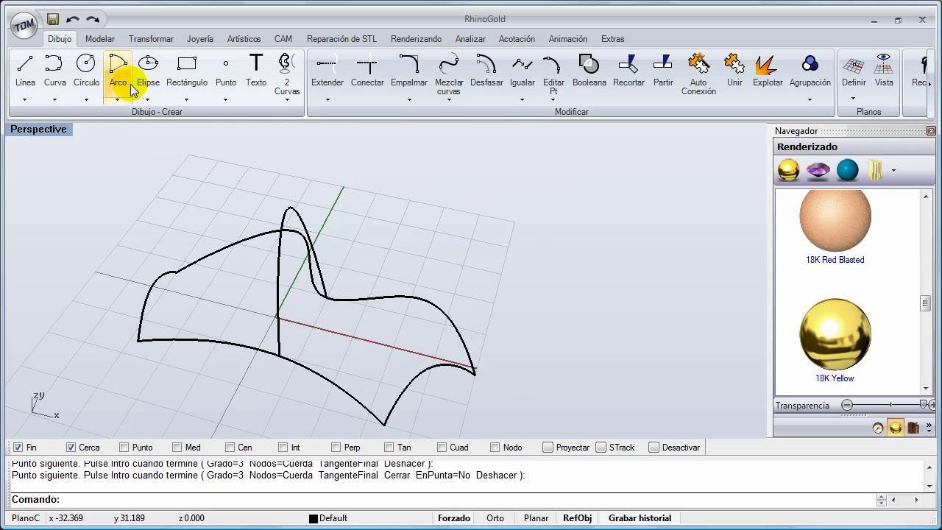
pyautogui.click(98, 38)
pyautogui.click(173, 81)
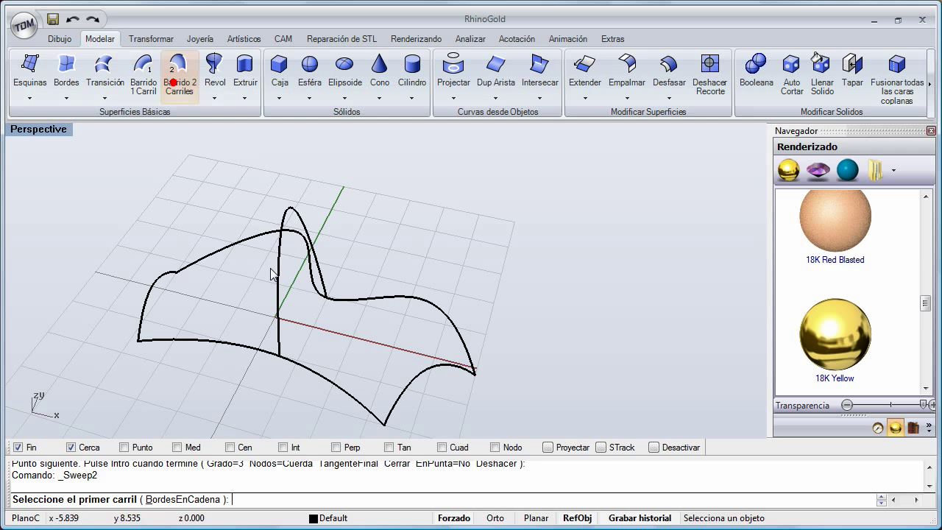
pyautogui.click(350, 392)
pyautogui.click(454, 329)
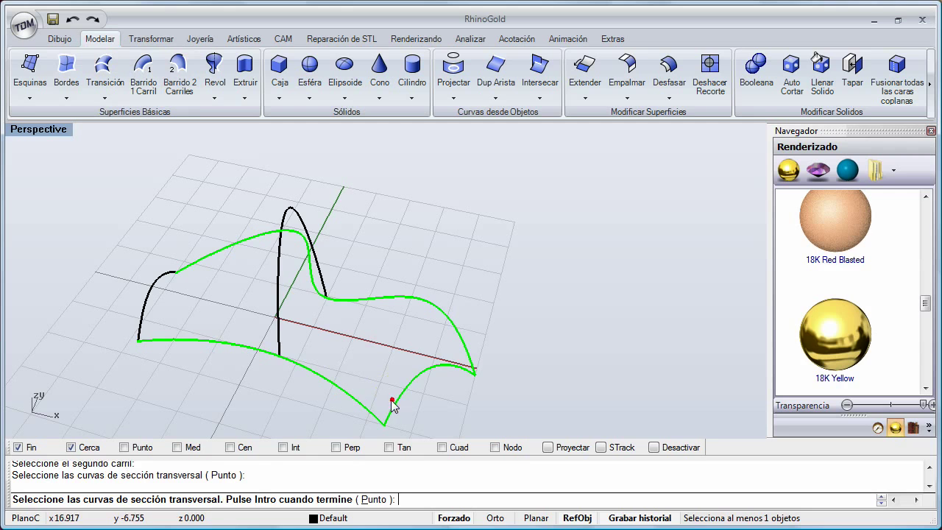
pyautogui.click(144, 322)
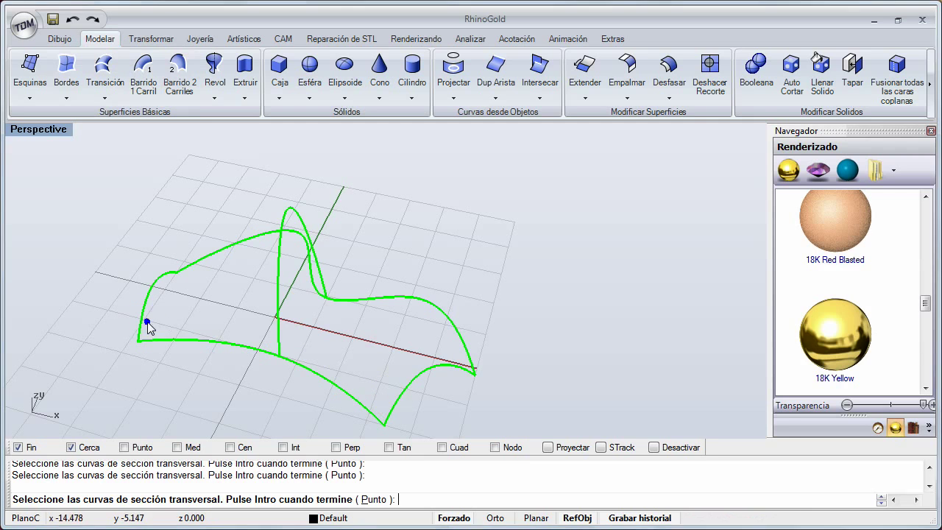
pyautogui.rightClick(147, 322)
pyautogui.moveTo(265, 246); pyautogui.dragTo(303, 253, button='right')
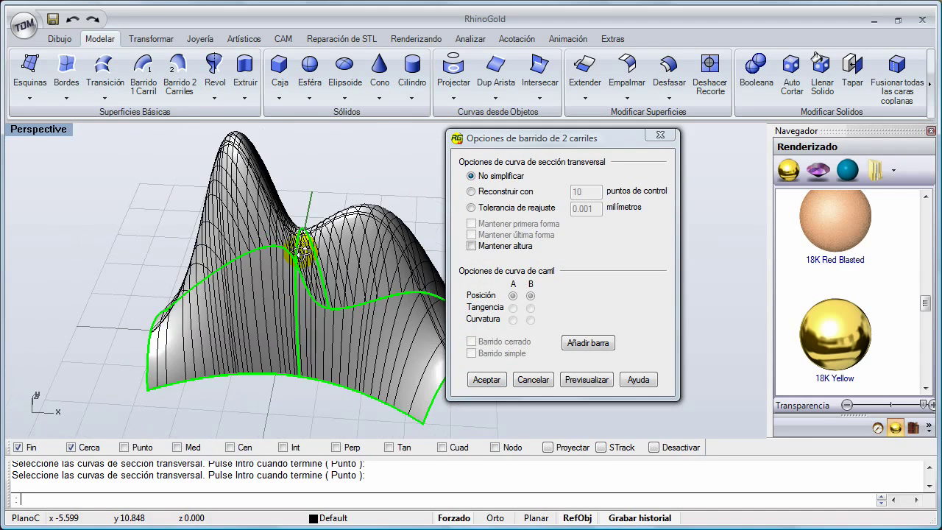
pyautogui.click(486, 380)
# - Apply the 18K Yellow material to the peaked swept surface and inspect it from several angles
pyautogui.moveTo(453, 364)
pyautogui.mouseDown(button='right')
pyautogui.moveTo(350, 271)
pyautogui.moveTo(336, 399)
pyautogui.moveTo(338, 342)
pyautogui.moveTo(356, 314)
pyautogui.mouseUp(button='right')
pyautogui.click(356, 314)
pyautogui.click(806, 326)
pyautogui.moveTo(544, 338); pyautogui.dragTo(132, 305, button='right')
pyautogui.moveTo(458, 333); pyautogui.dragTo(191, 311, button='right')
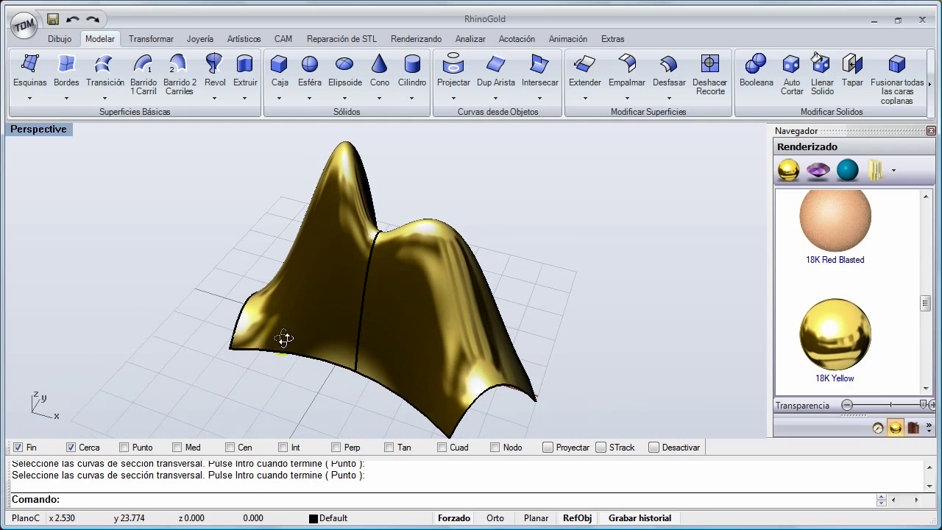